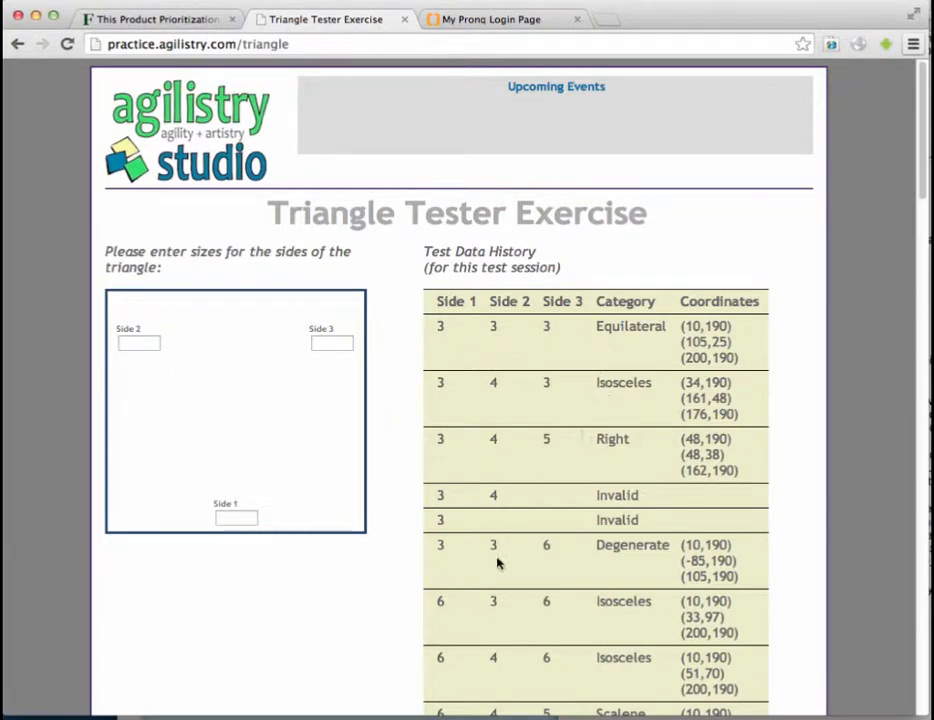
- Test the triangle form with side 1 = 3, side 2 = 4 and side 3 = 5
{"action": "left_click", "coordinate": [221, 517]}
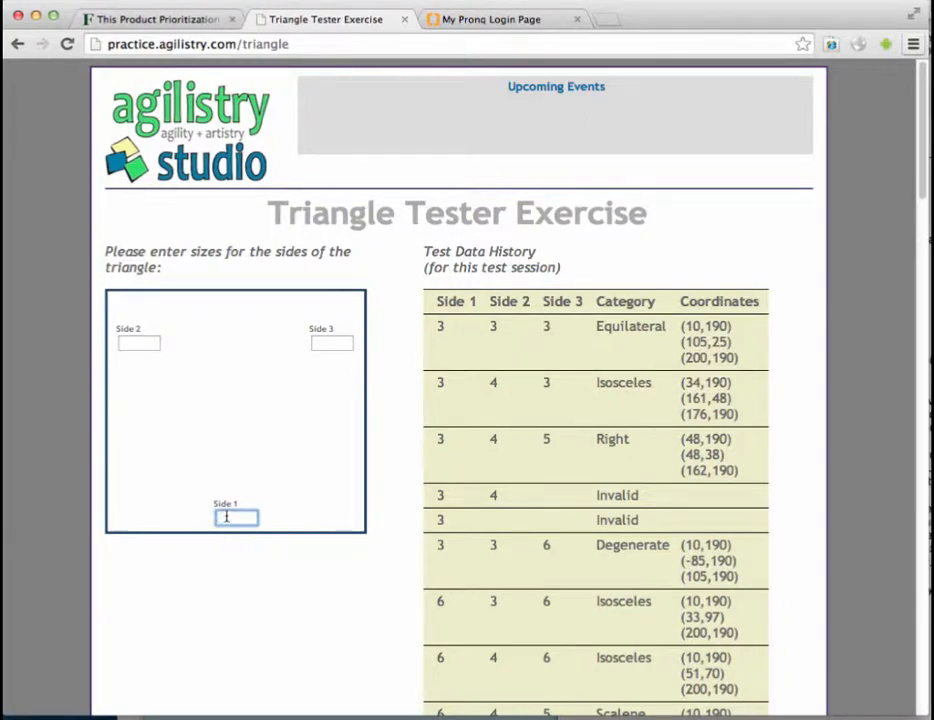
{"action": "type", "text": "3"}
{"action": "left_click", "coordinate": [137, 343]}
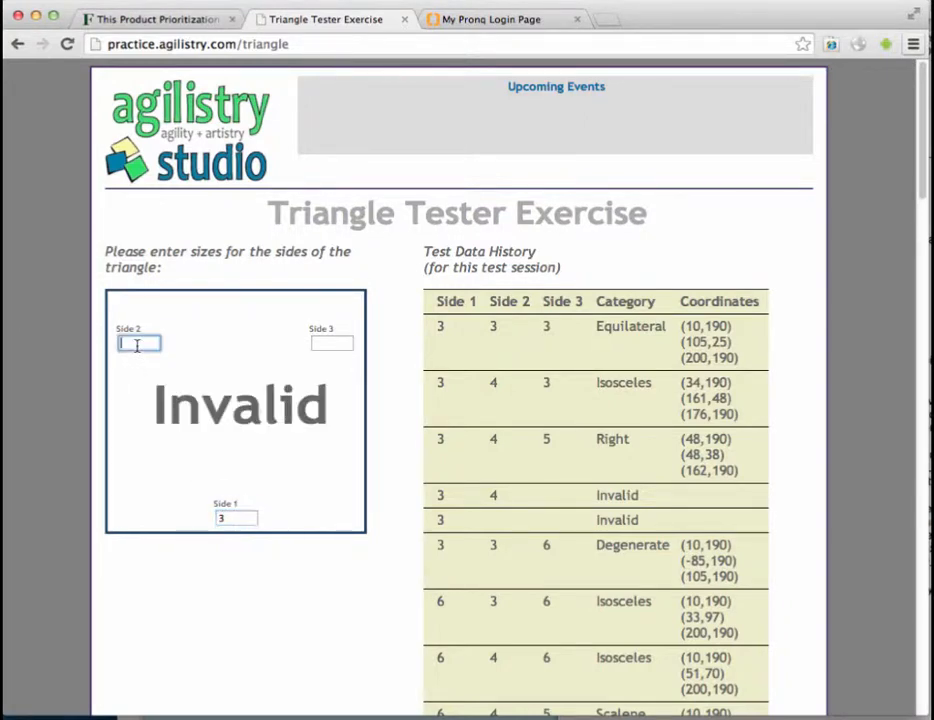
{"action": "type", "text": "4"}
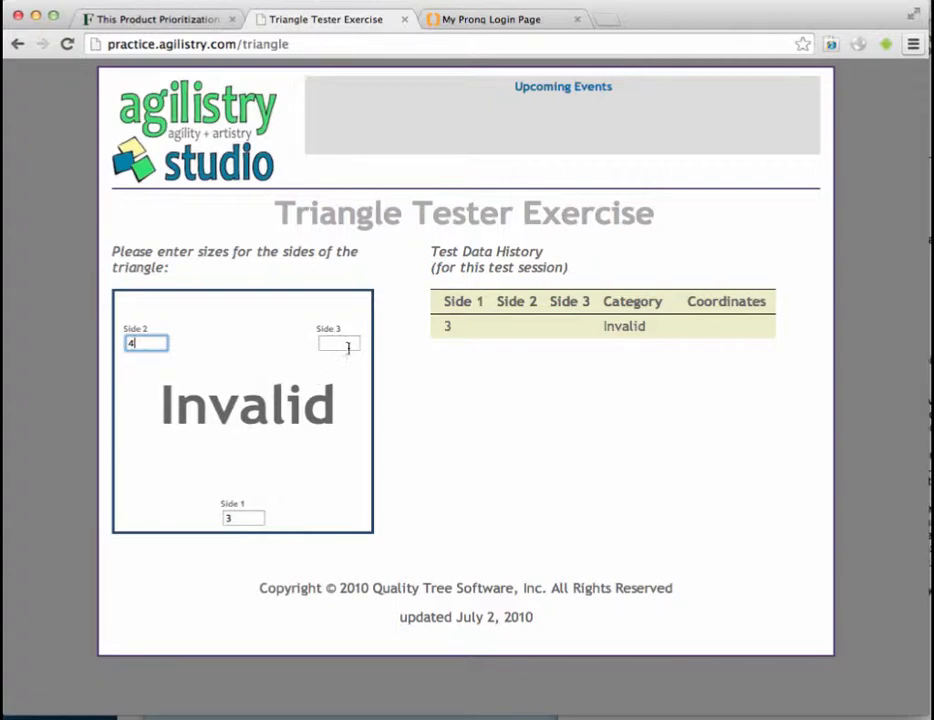
{"action": "key", "text": "Tab"}
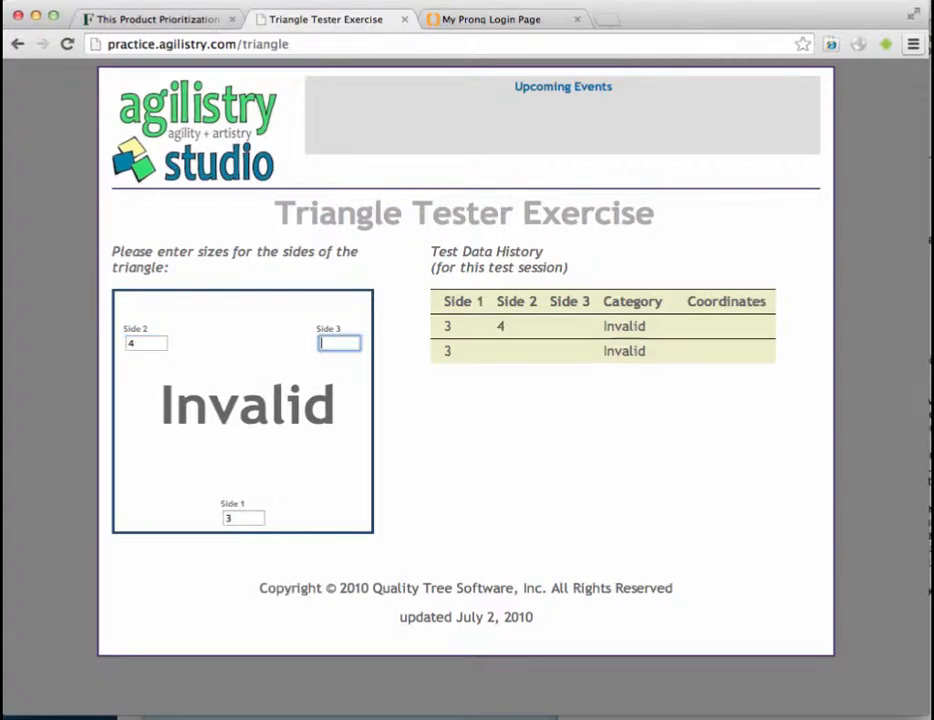
{"action": "type", "text": "5"}
{"action": "key", "text": "Tab"}
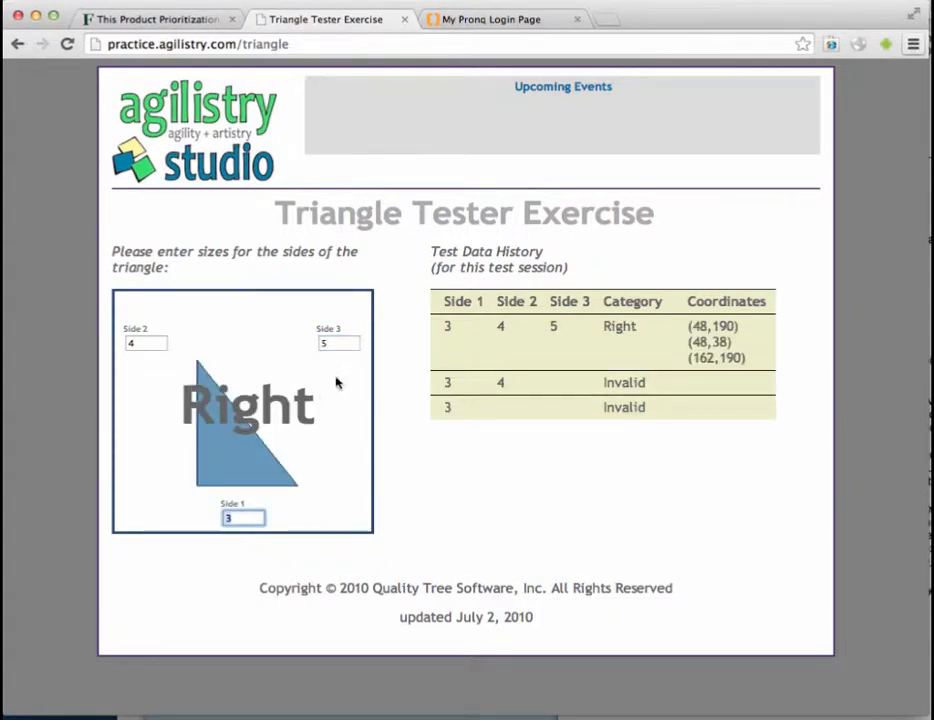
- Test the triangle again with side 3 set to 3
{"action": "double_click", "coordinate": [327, 343]}
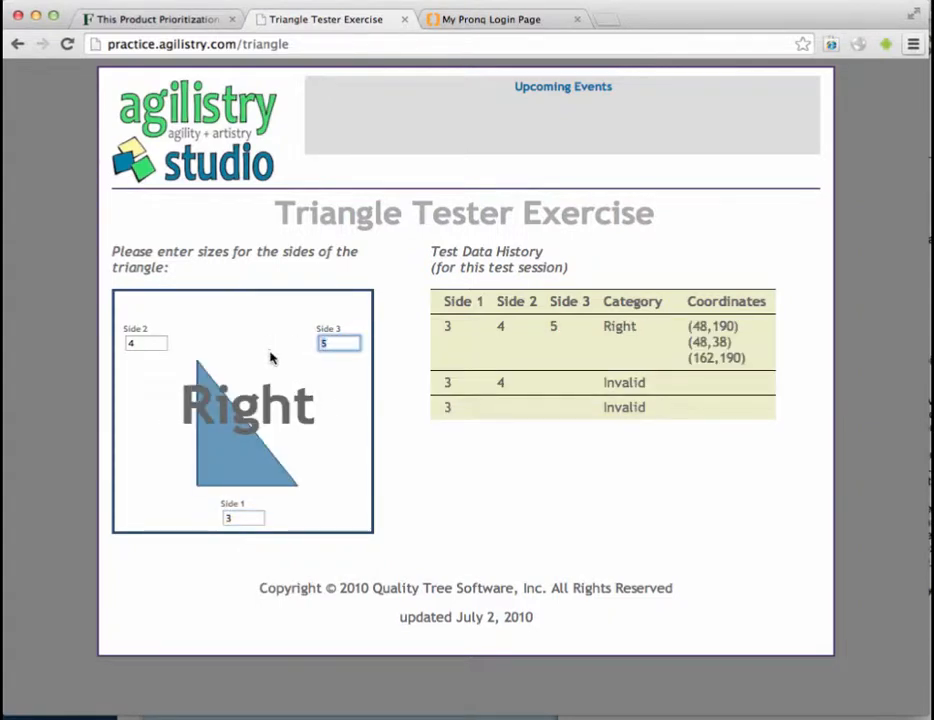
{"action": "type", "text": "3"}
{"action": "key", "text": "Tab"}
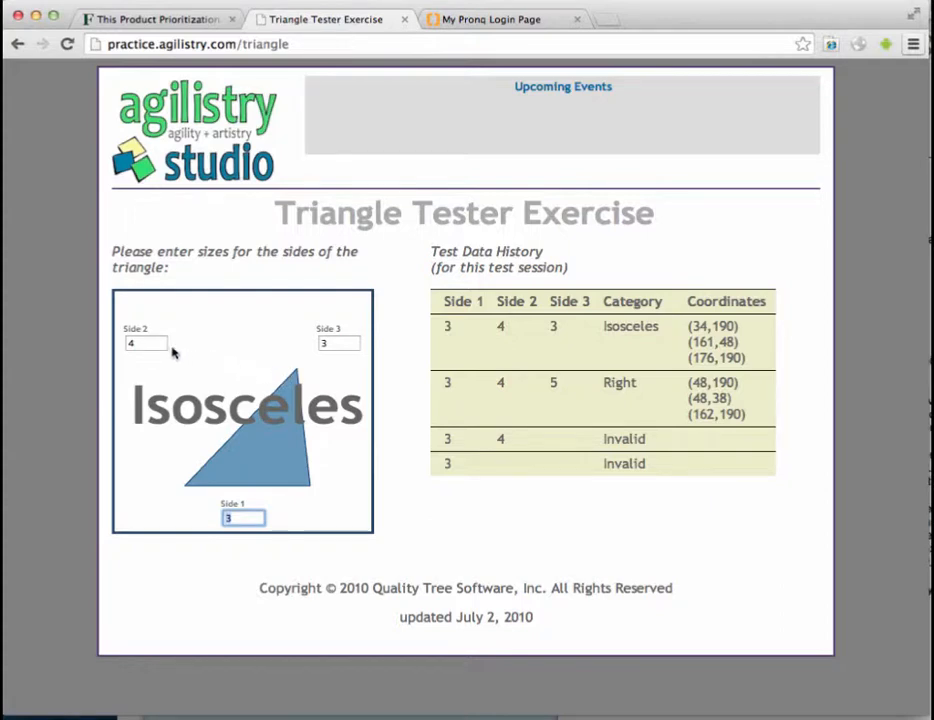
- Test the triangle with side 3 set to 4, and again with side 1 set to 4
{"action": "left_click", "coordinate": [349, 341]}
{"action": "key", "text": "BackSpace"}
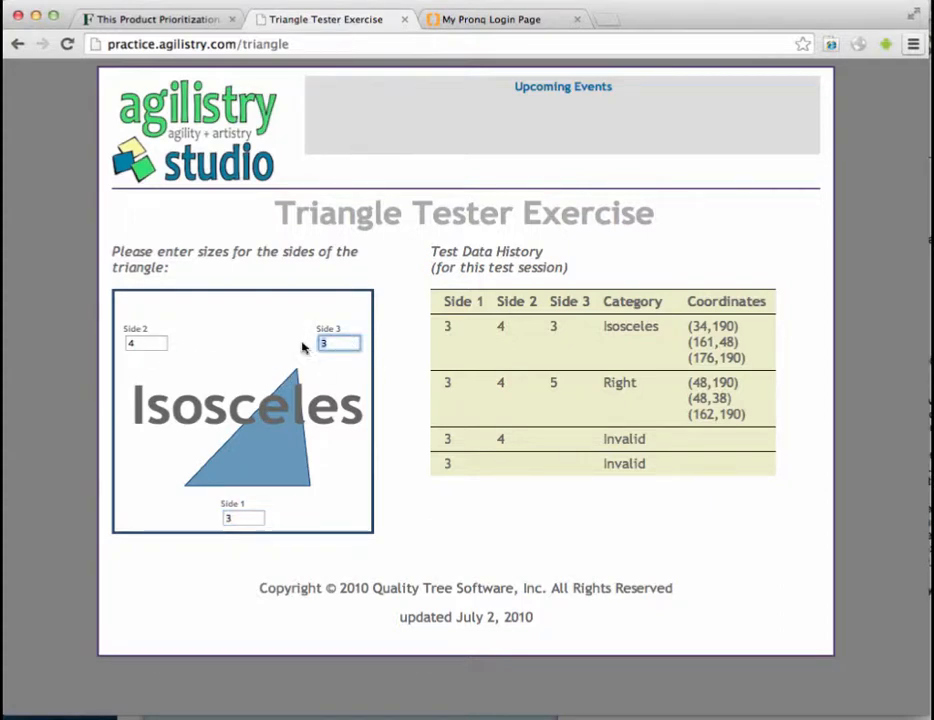
{"action": "type", "text": "4"}
{"action": "key", "text": "Tab"}
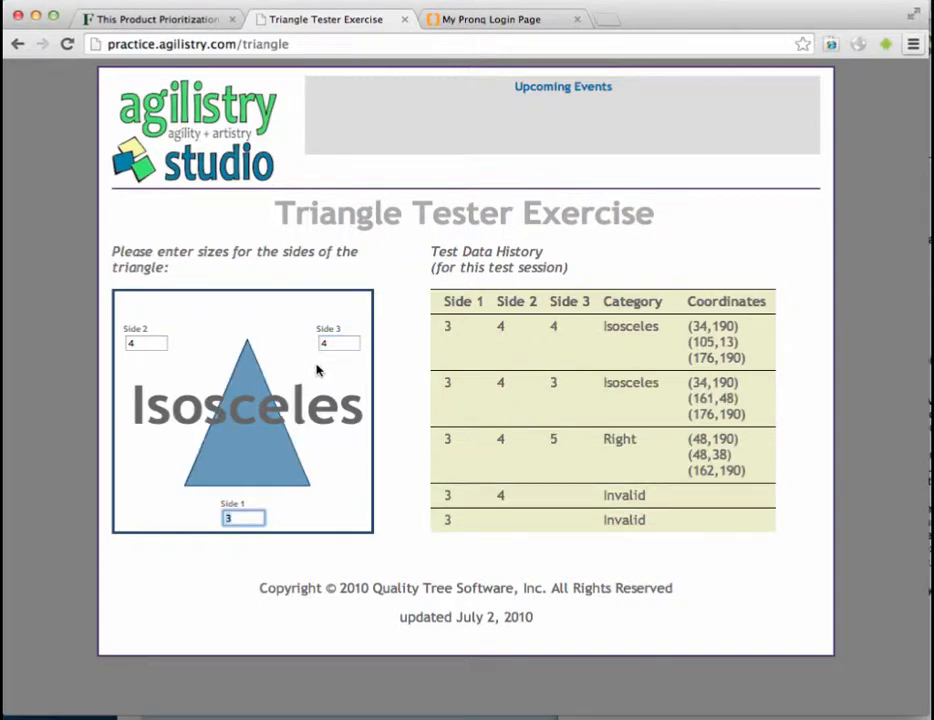
{"action": "type", "text": "4"}
{"action": "key", "text": "Tab"}
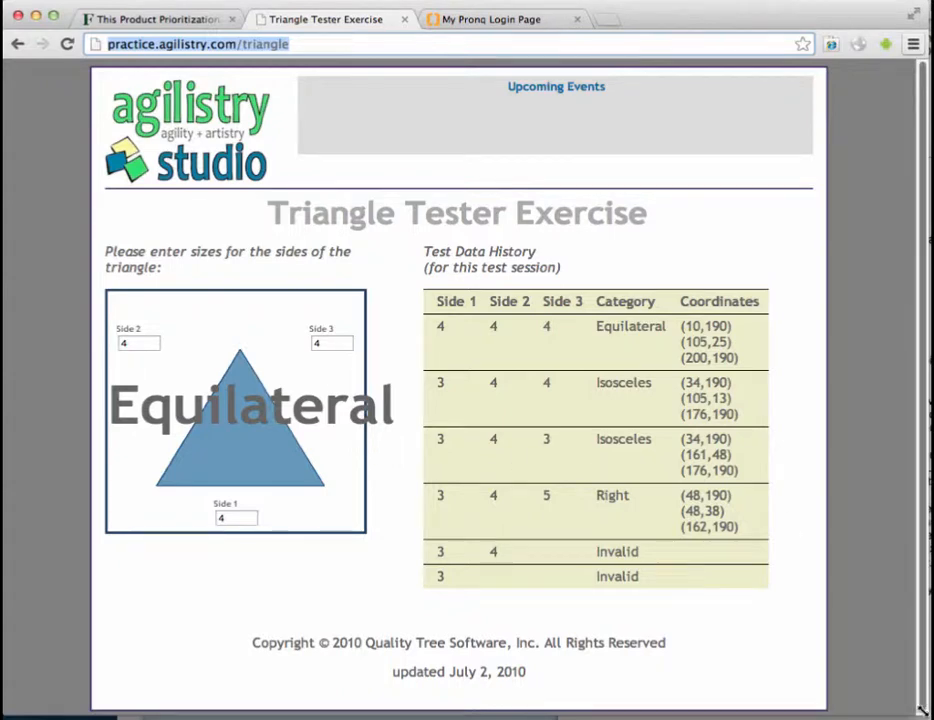
- Open the browser's About page with its version information
{"action": "mouse_move", "coordinate": [926, 714]}
{"action": "left_mouse_down"}
{"action": "mouse_move", "coordinate": [933, 693]}
{"action": "mouse_move", "coordinate": [918, 709]}
{"action": "mouse_move", "coordinate": [933, 711]}
{"action": "mouse_move", "coordinate": [900, 710]}
{"action": "mouse_move", "coordinate": [933, 711]}
{"action": "left_mouse_up"}
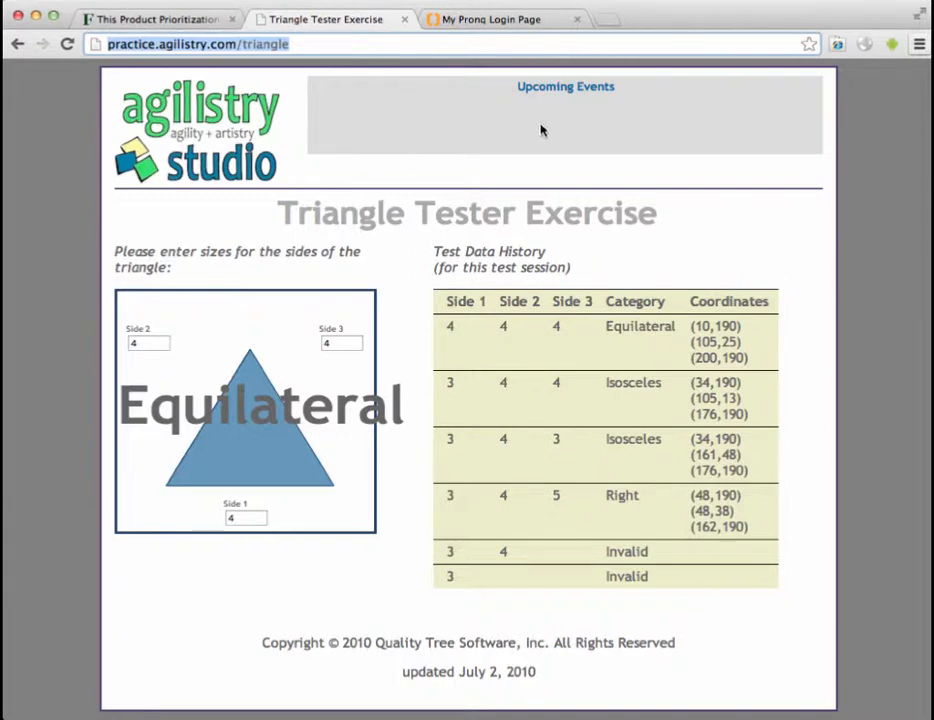
{"action": "left_click_drag", "start_coordinate": [384, 194], "coordinate": [376, 186]}
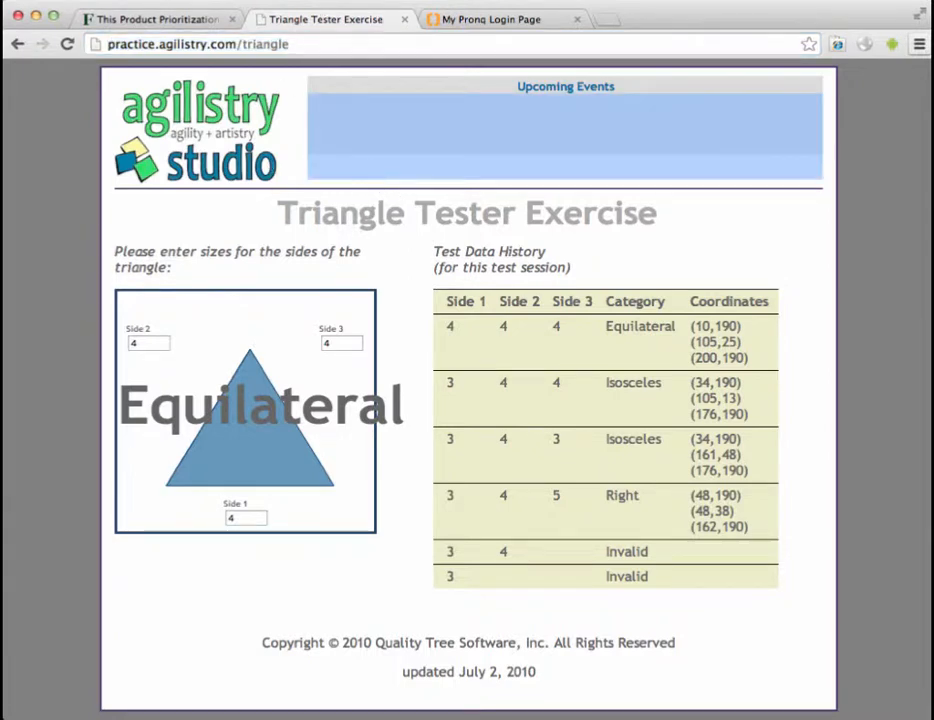
{"action": "left_click", "coordinate": [384, 0]}
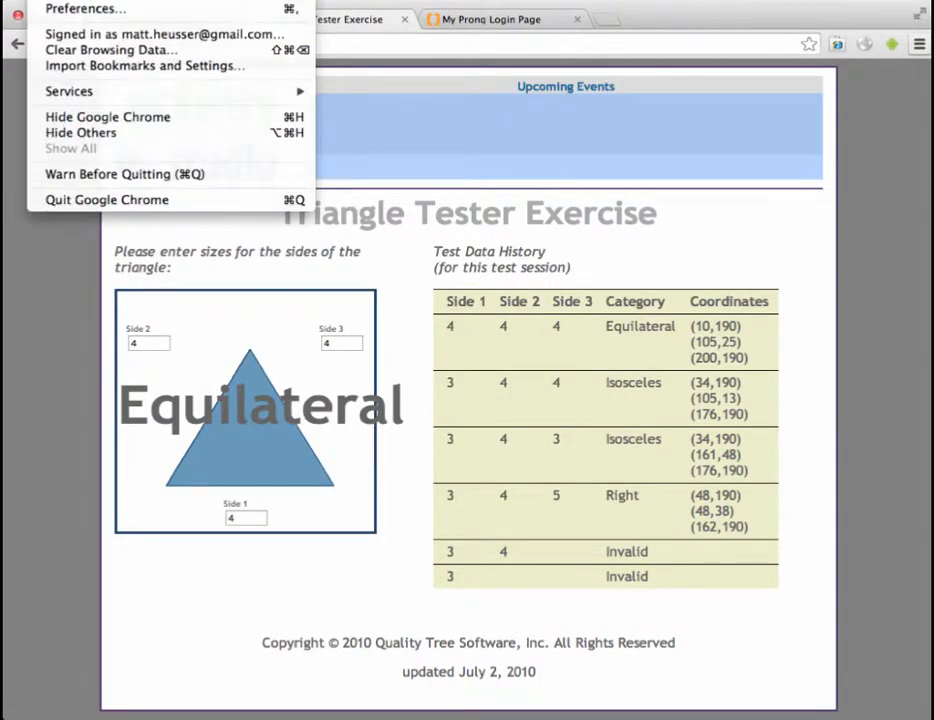
{"action": "left_click", "coordinate": [105, 0]}
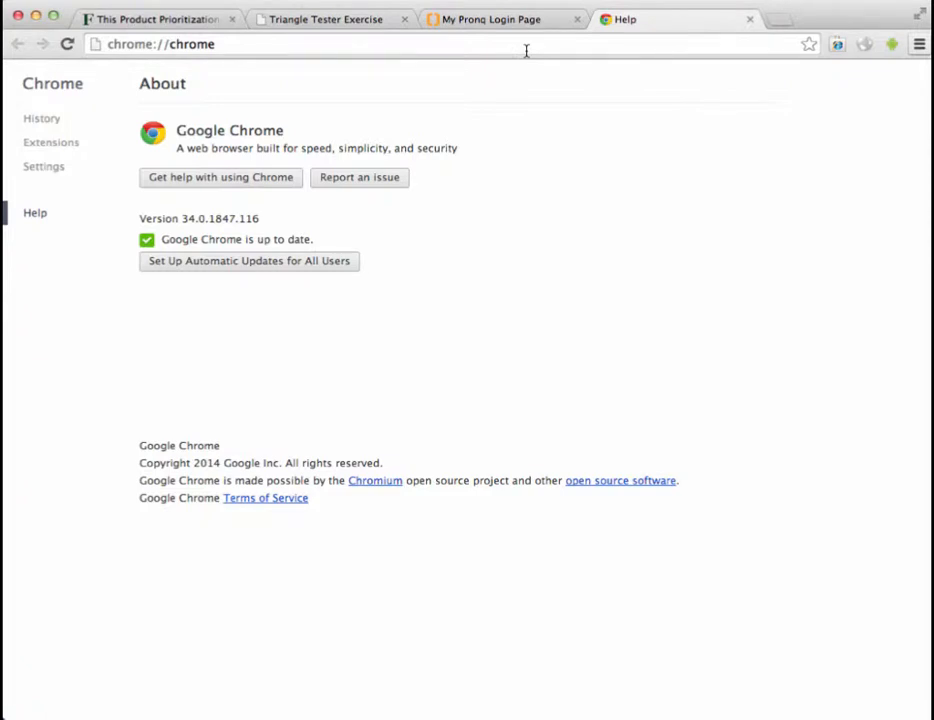
- Return to the Triangle Tester page and capture a screenshot of the region around the triangle box with the overflowing Equilateral label
{"action": "left_click", "coordinate": [361, 22]}
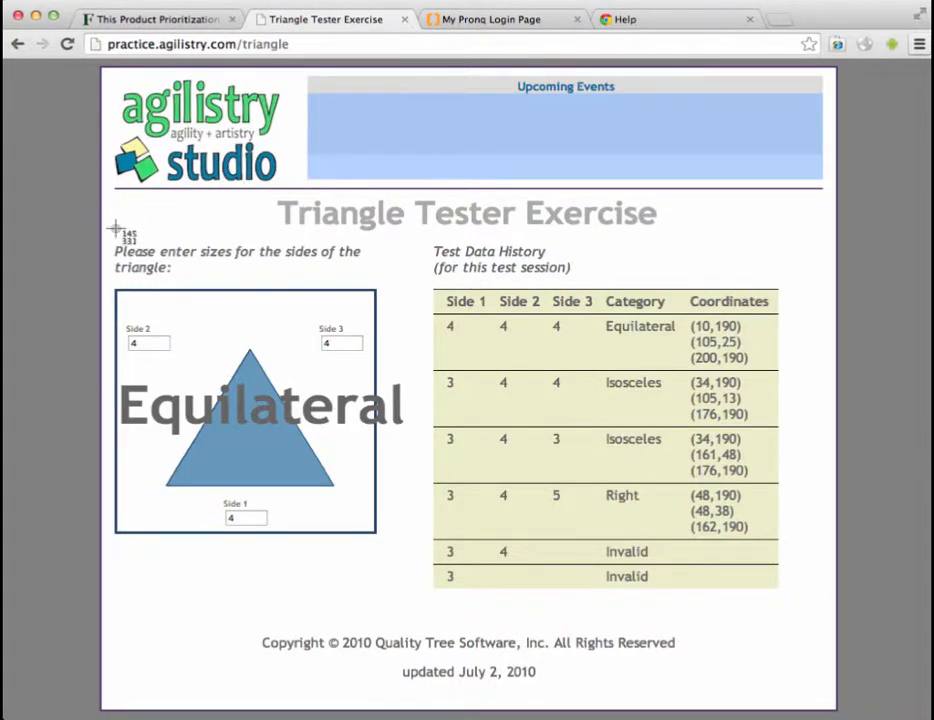
{"action": "left_click_drag", "start_coordinate": [103, 227], "coordinate": [418, 565]}
- Switch to the Pronq login page and load my.pronq.com
{"action": "left_click", "coordinate": [505, 18]}
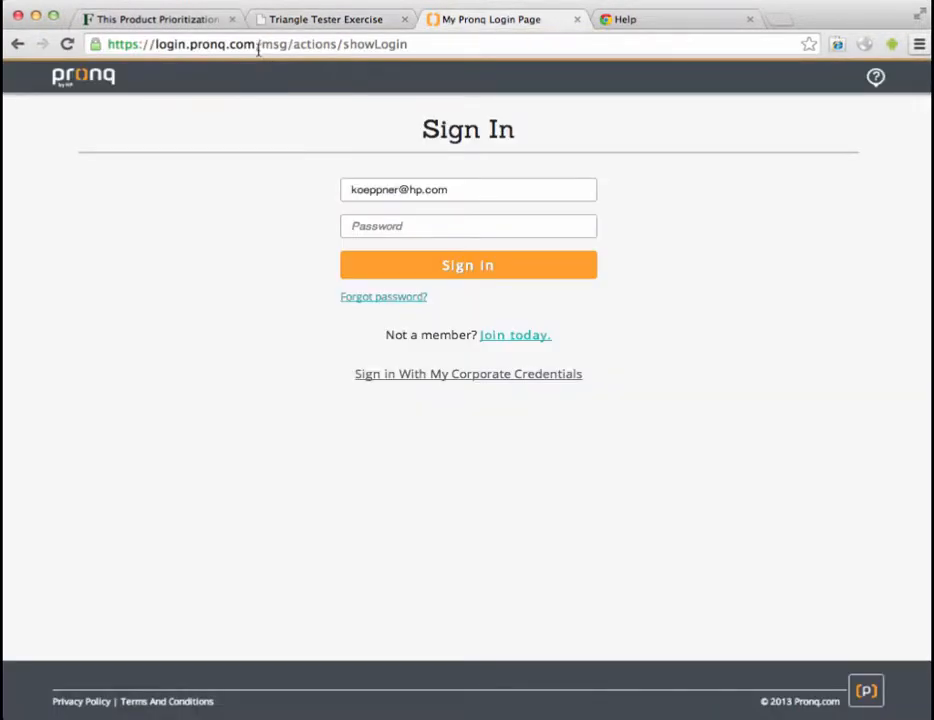
{"action": "left_click", "coordinate": [427, 45]}
{"action": "type", "text": "my"}
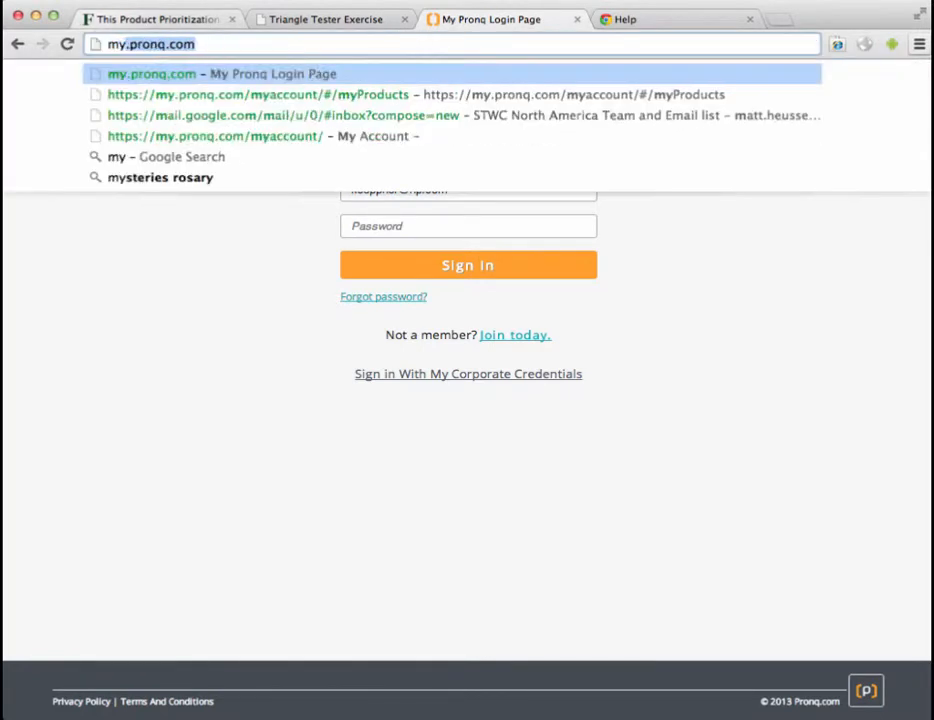
{"action": "type", "text": "."}
{"action": "key", "text": "Return"}
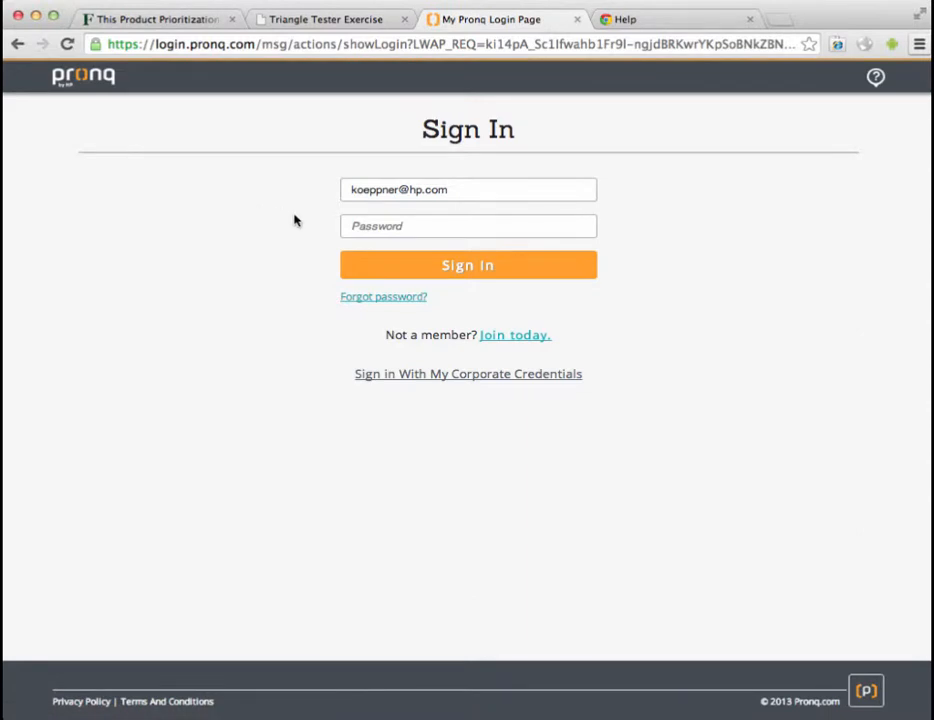
- Enter the account password and sign in to Pronq
{"action": "left_click", "coordinate": [387, 223]}
{"action": "type", "text": "•••••••••••••••"}
{"action": "left_click", "coordinate": [441, 268]}
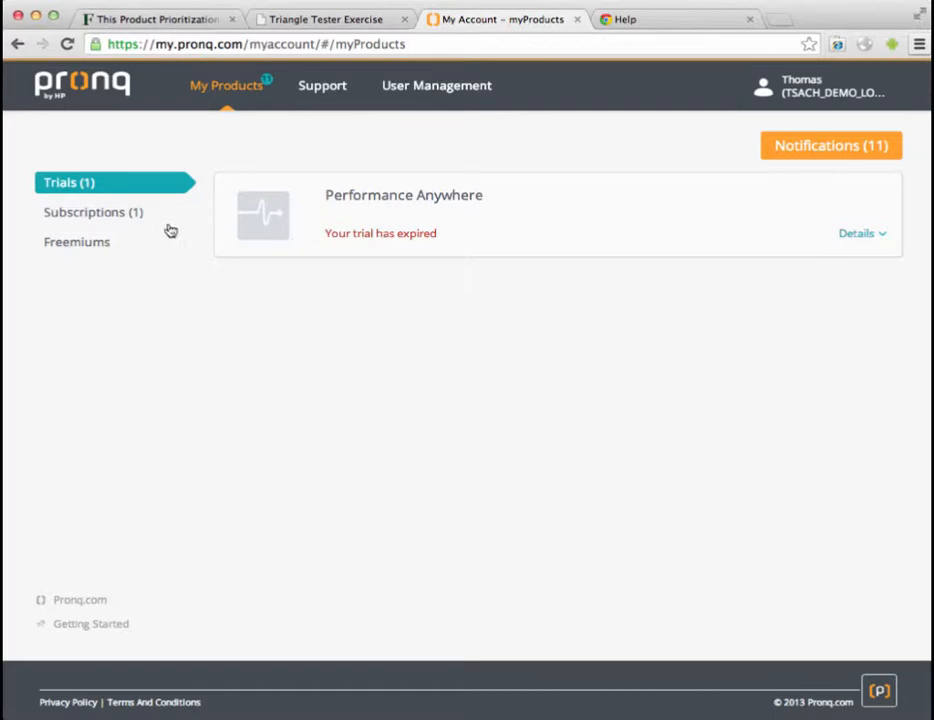
- Launch HP Agile Manager from the account's subscriptions and go to Defect Management
{"action": "left_click", "coordinate": [135, 211]}
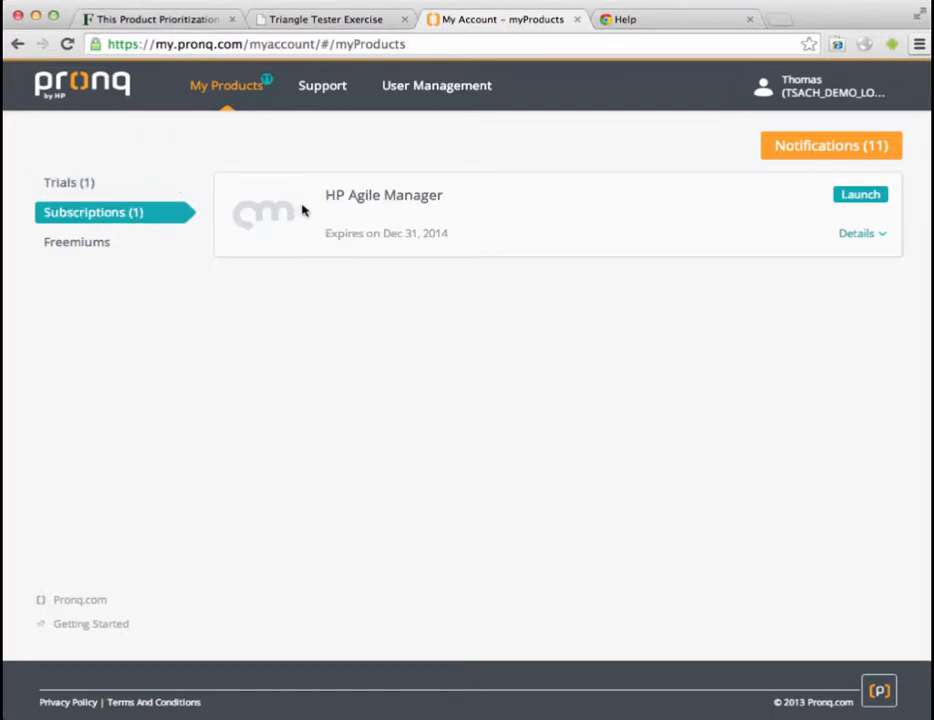
{"action": "left_click", "coordinate": [853, 203]}
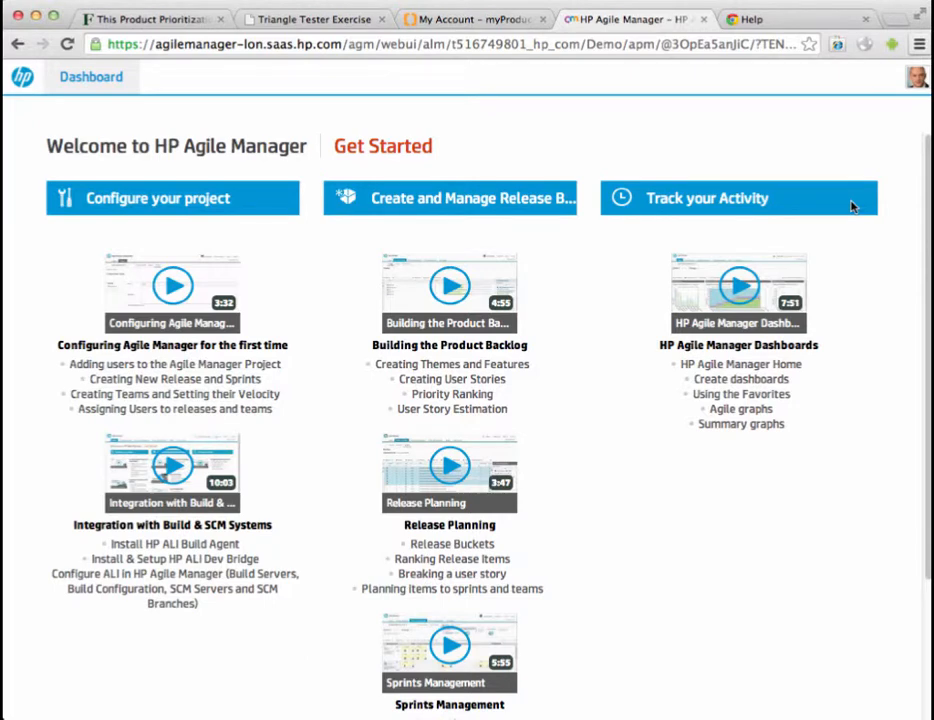
{"action": "left_click", "coordinate": [389, 157]}
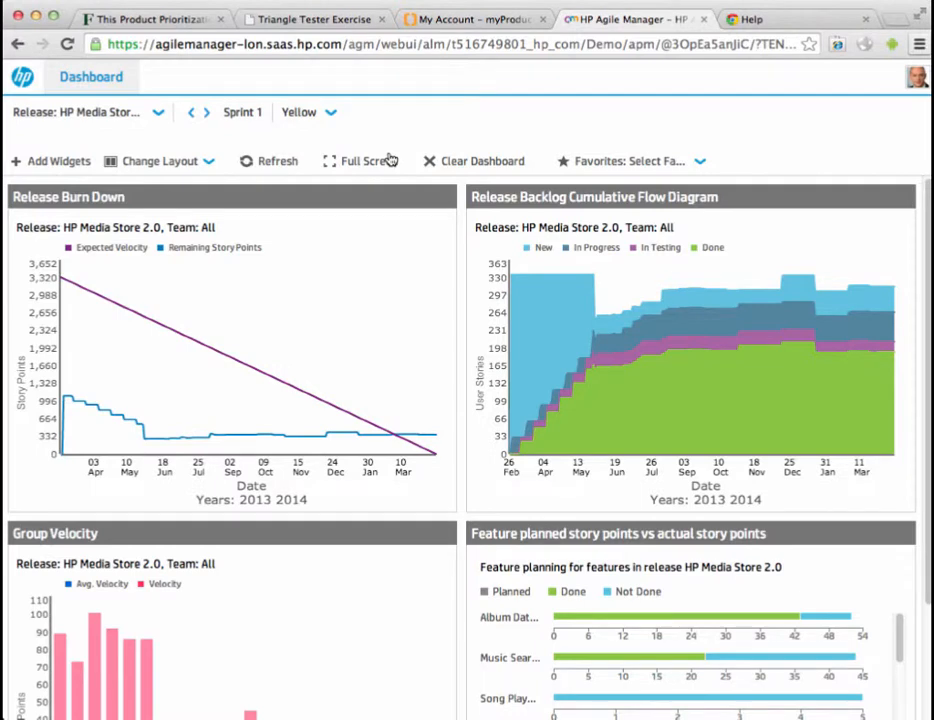
{"action": "left_click", "coordinate": [94, 79]}
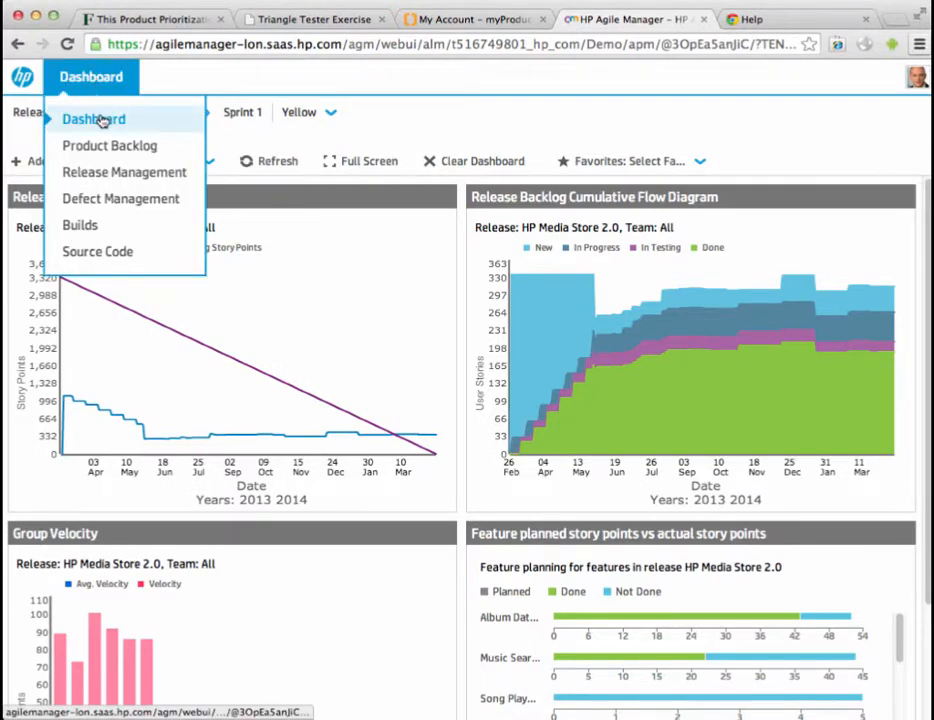
{"action": "left_click", "coordinate": [107, 202]}
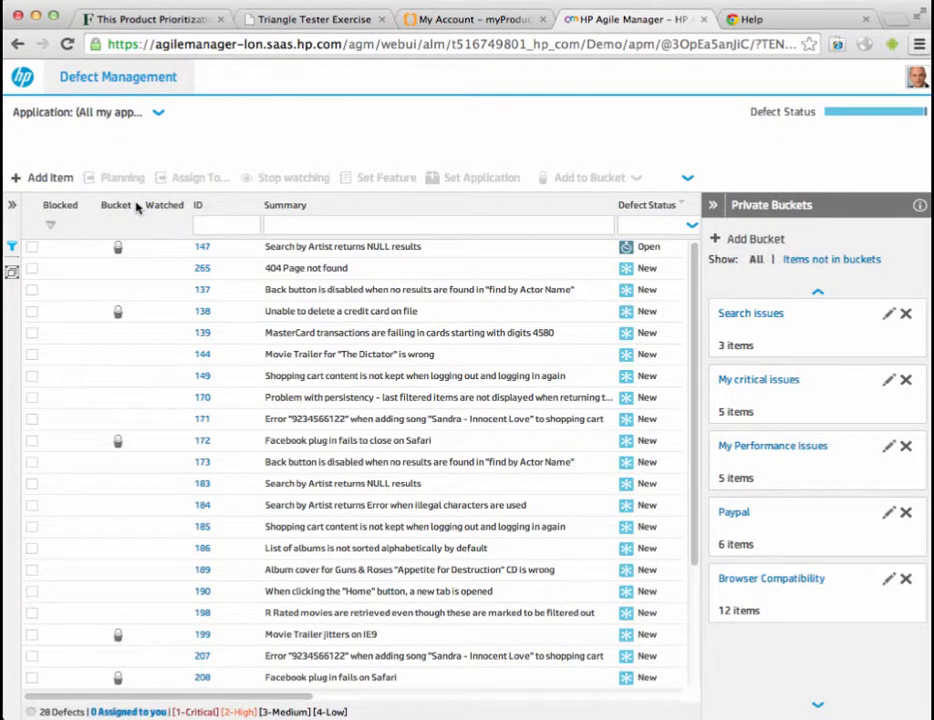
- Add a new defect with the summary "Equilateral Triangle has 'al' outside of box"
{"action": "left_click", "coordinate": [50, 179]}
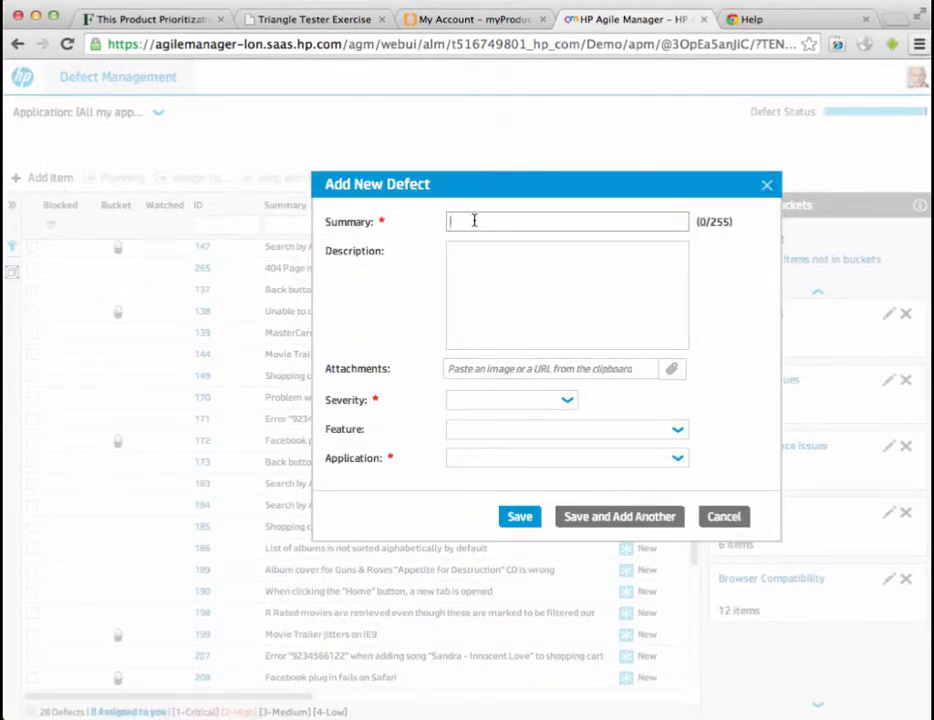
{"action": "left_click", "coordinate": [474, 221]}
{"action": "type", "text": "Equilateral Triangle has 'al' outsi"}
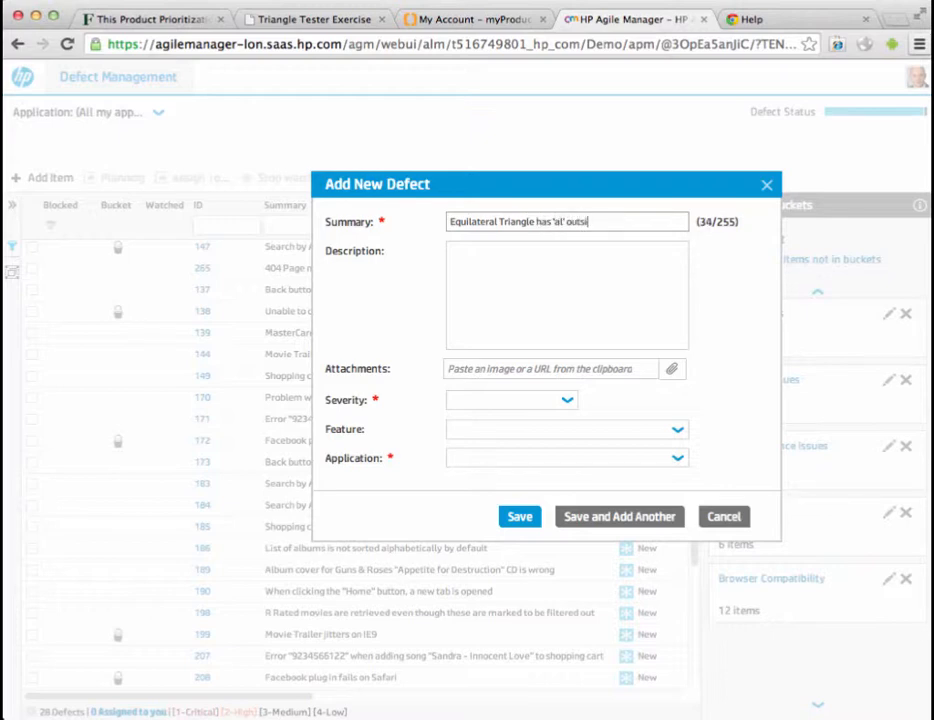
{"action": "type", "text": "de of box"}
{"action": "key", "text": "Tab"}
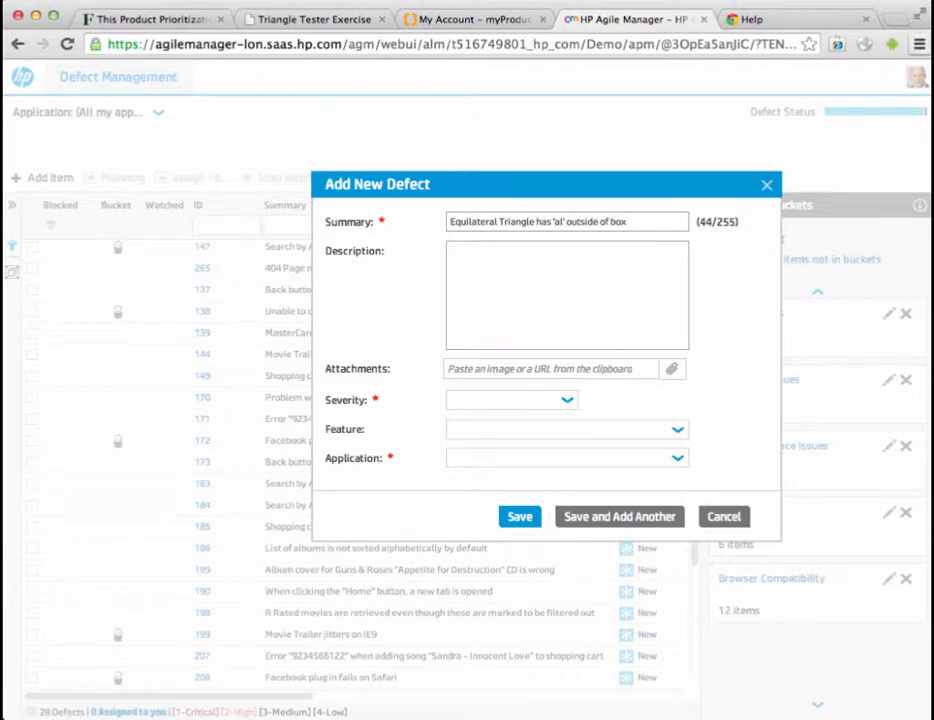
- Begin the description with "Using Mac OSX and Google Chrome" and append the version number 34.0.1847.116 copied from the browser's About page
{"action": "type", "text": "Using Mac OSX and Google C"}
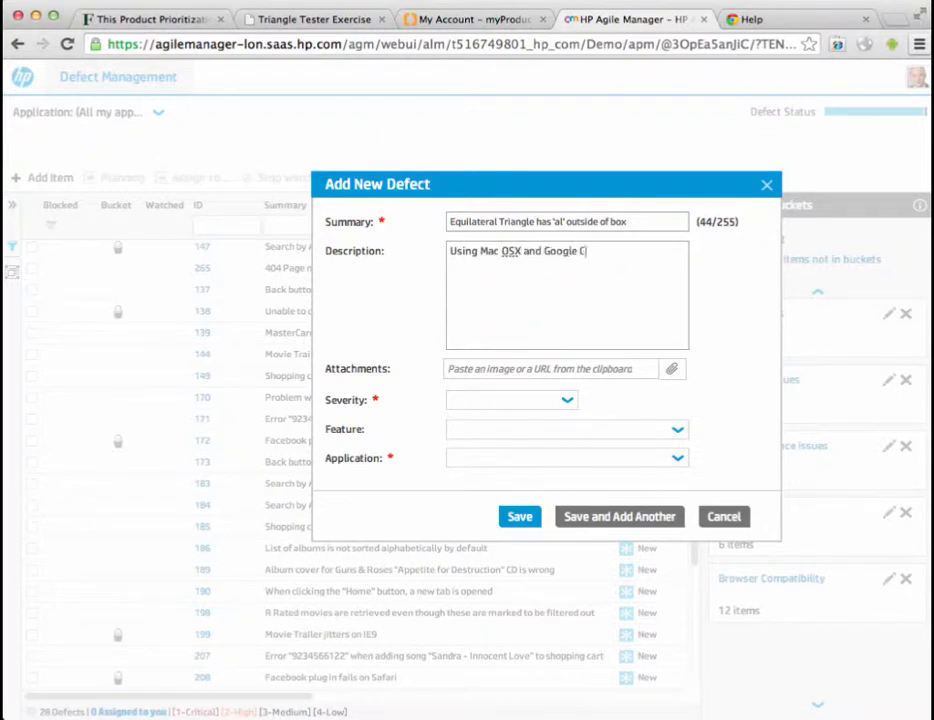
{"action": "type", "text": "hrome"}
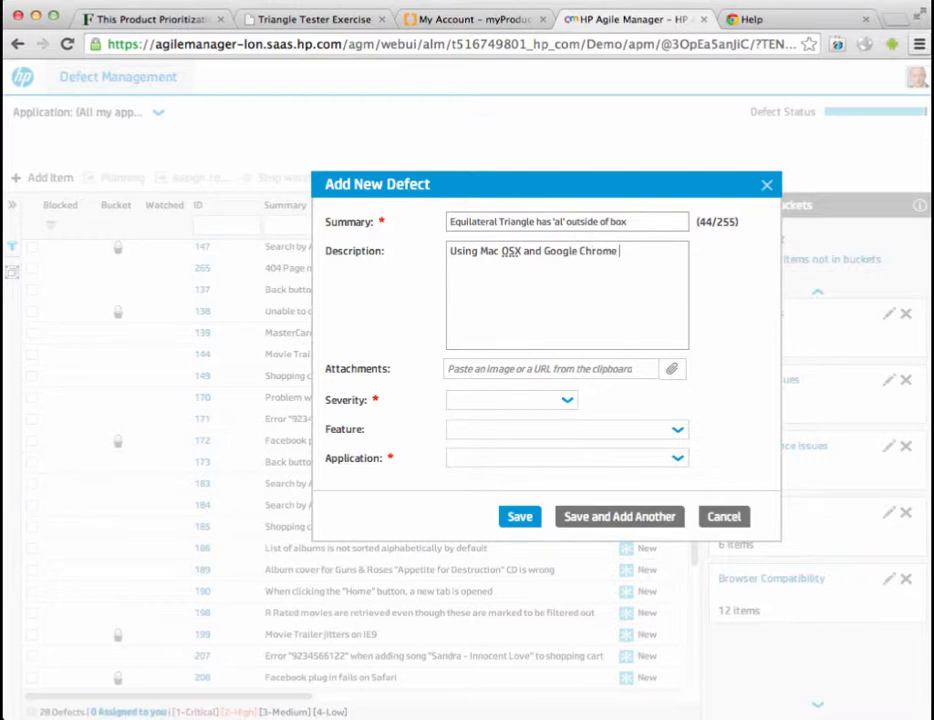
{"action": "left_click", "coordinate": [797, 27]}
{"action": "left_click_drag", "start_coordinate": [262, 219], "coordinate": [174, 225]}
{"action": "key", "text": "super+c"}
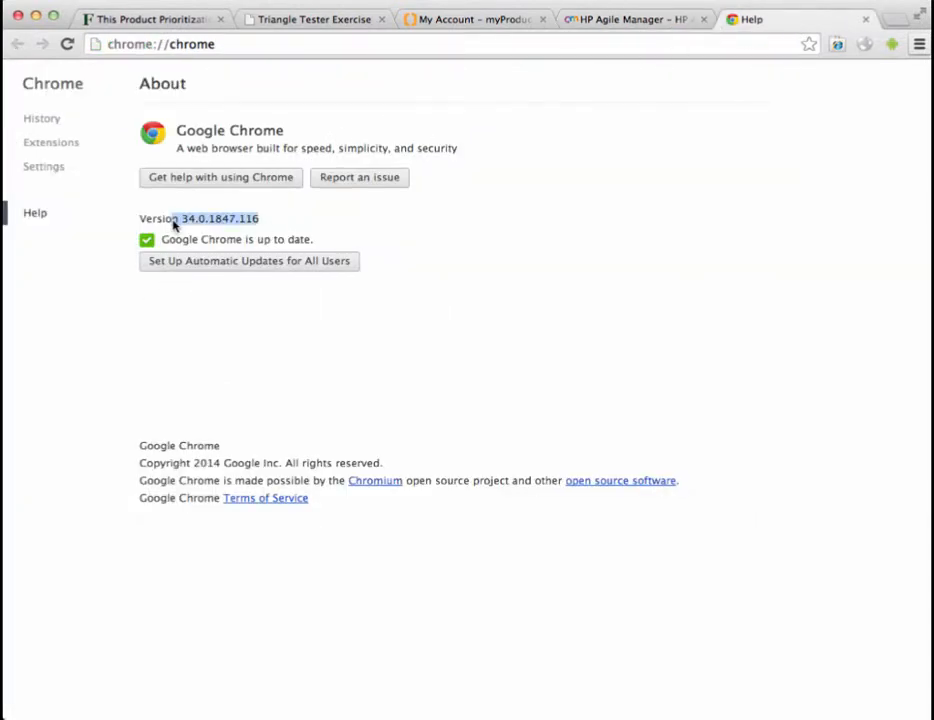
{"action": "left_click", "coordinate": [669, 22]}
{"action": "key", "text": "super+v"}
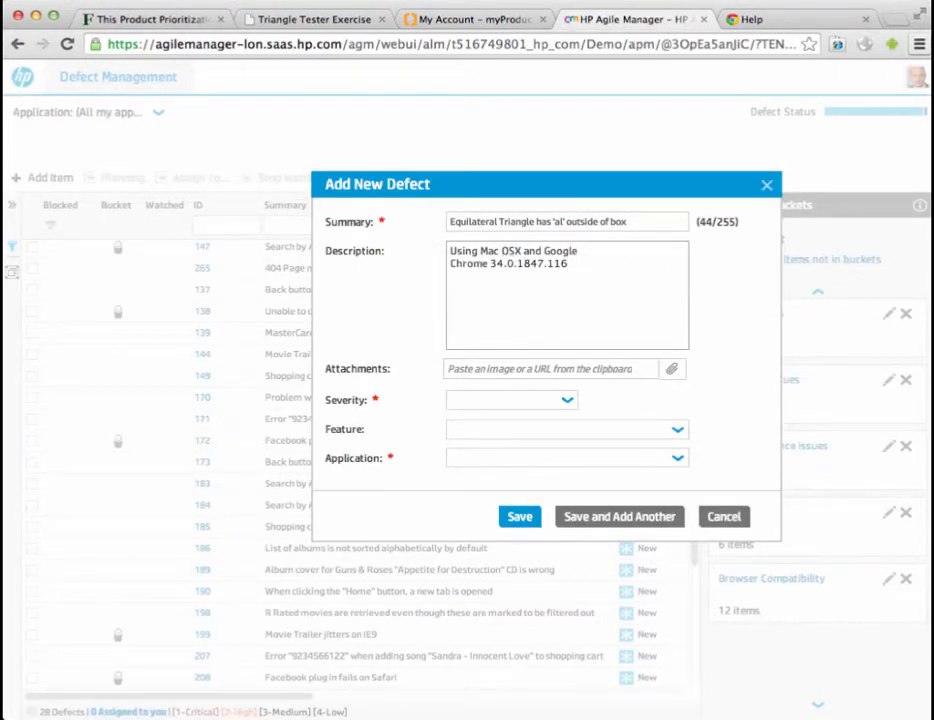
- Continue the description with "I go to the triangle test exercise and enter values: 4,4,4." and add line breaks
{"action": "type", "text": "I go to the triangle test exercise and t"}
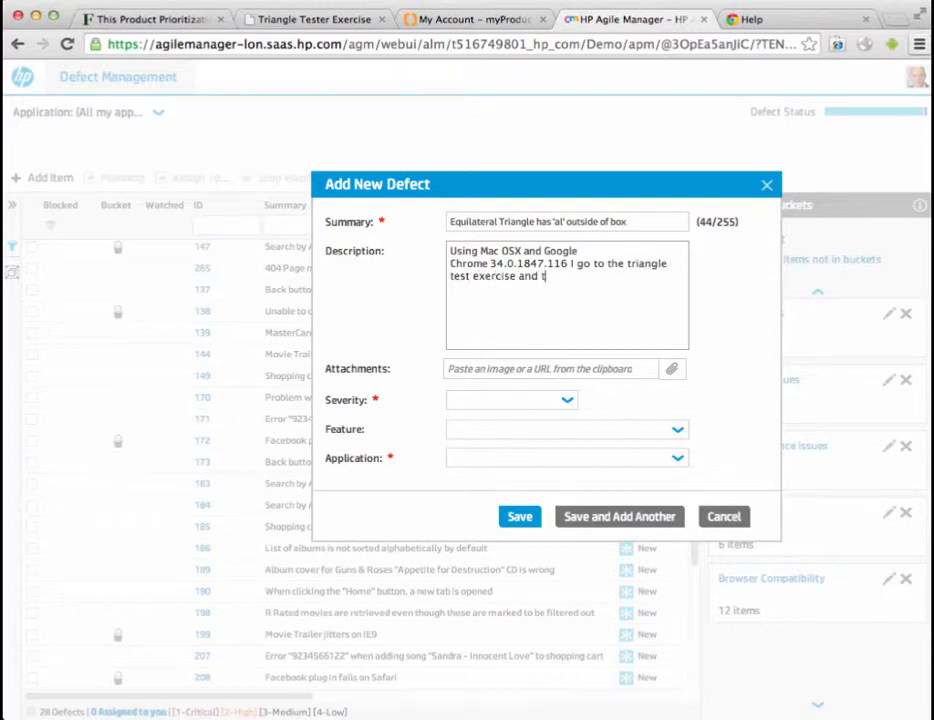
{"action": "key", "text": "BackSpace"}
{"action": "type", "text": "enter values: 4,4,4."}
{"action": "key", "text": "Return"}
{"action": "key", "text": "Return"}
{"action": "key", "text": "Return"}
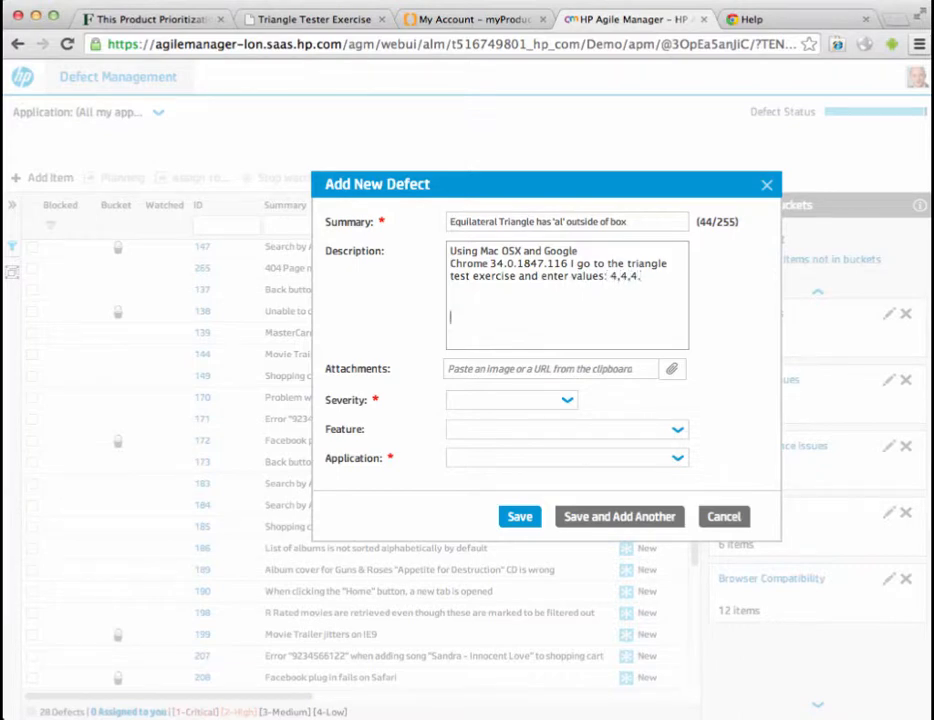
- Continue the description with "The triangle is drawn properly but the letter 'a' is partially outside the box and"
{"action": "type", "text": "Th"}
{"action": "key", "text": "BackSpace"}
{"action": "key", "text": "BackSpace"}
{"action": "key", "text": "BackSpace"}
{"action": "type", "text": "The triangle is drawn properly but"}
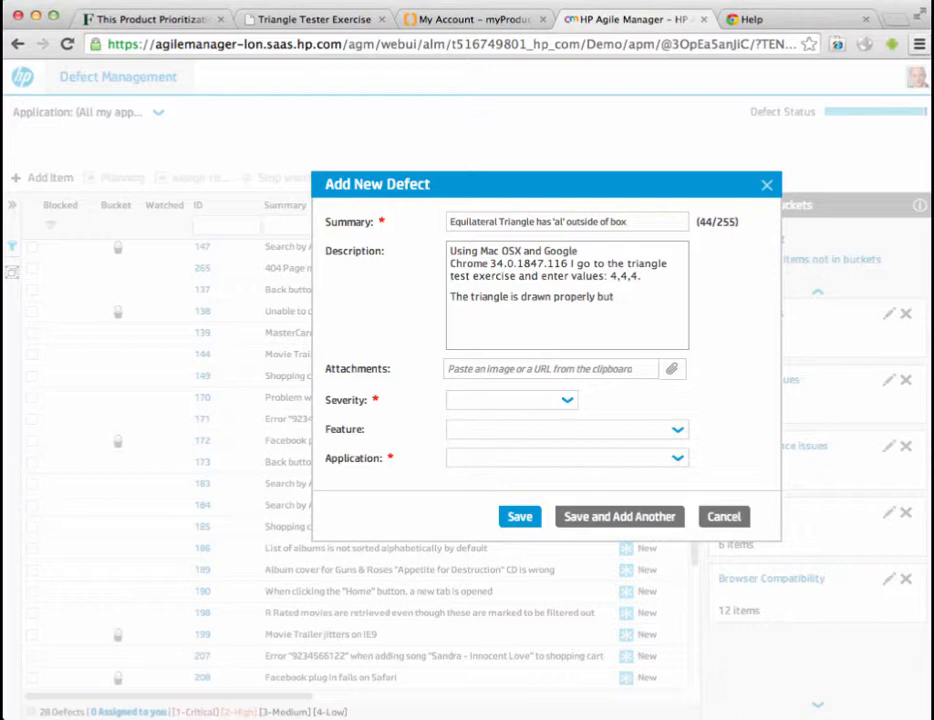
{"action": "type", "text": "the lette"}
{"action": "type", "text": "r 'a' has"}
{"action": "key", "text": "BackSpace"}
{"action": "key", "text": "BackSpace"}
{"action": "key", "text": "BackSpace"}
{"action": "key", "text": "BackSpace"}
{"action": "type", "text": "is partial"}
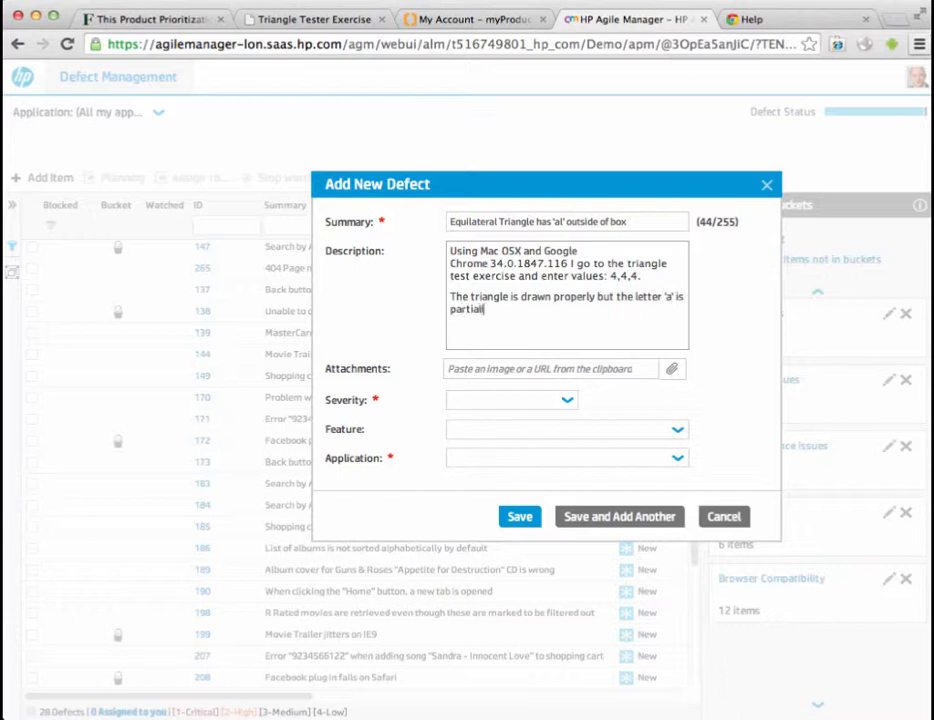
{"action": "type", "text": "ly outside the box and "}
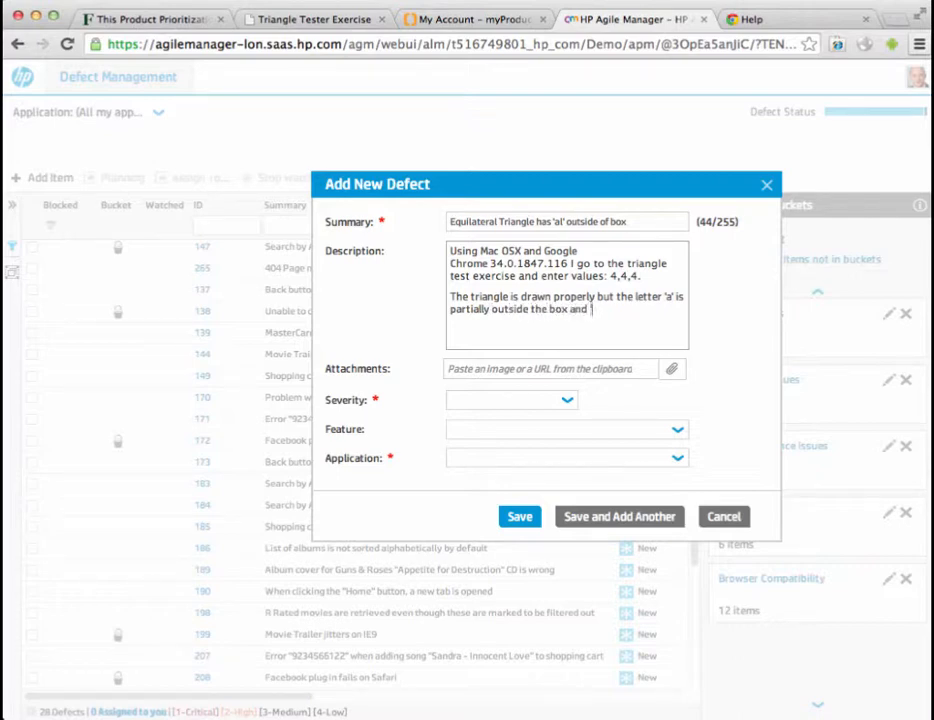
- Finish the description with "'l' is entirely outside the box. (See image) - it should not be."
{"action": "type", "text": "'l' is entirely outside t"}
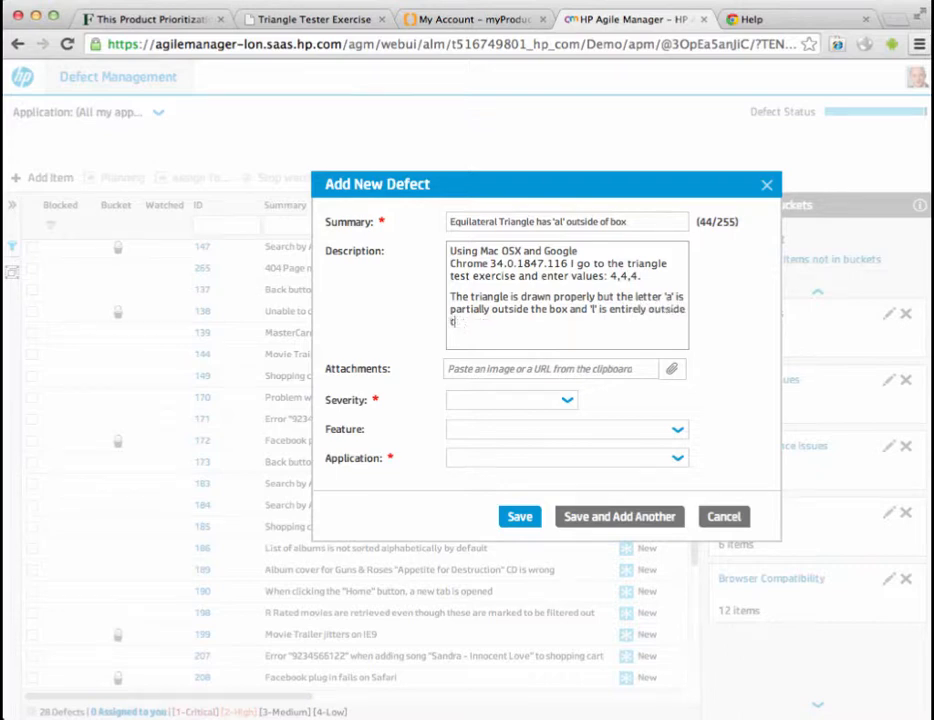
{"action": "type", "text": "he box. (See image)"}
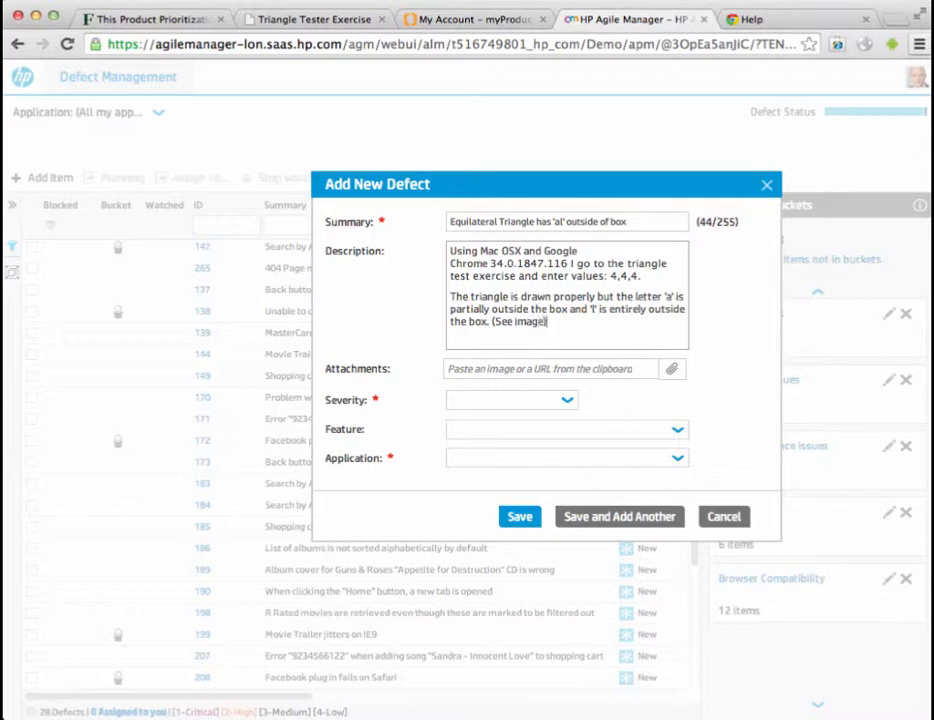
{"action": "type", "text": " - it should not be."}
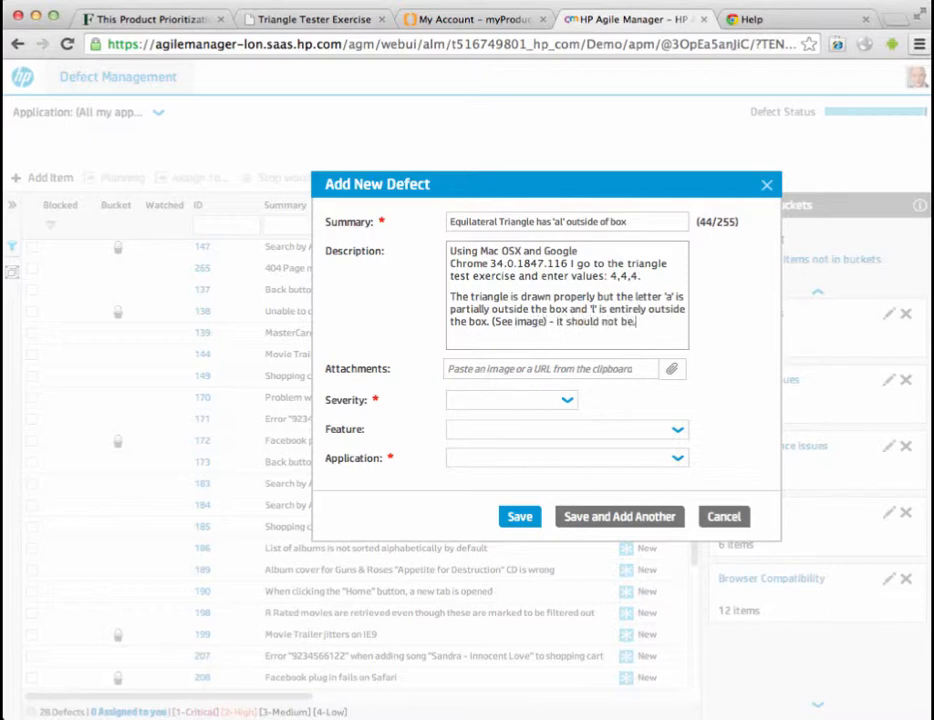
- Attach the equilateral triangle screenshot from the Desktop folder to the defect
{"action": "left_click", "coordinate": [670, 370]}
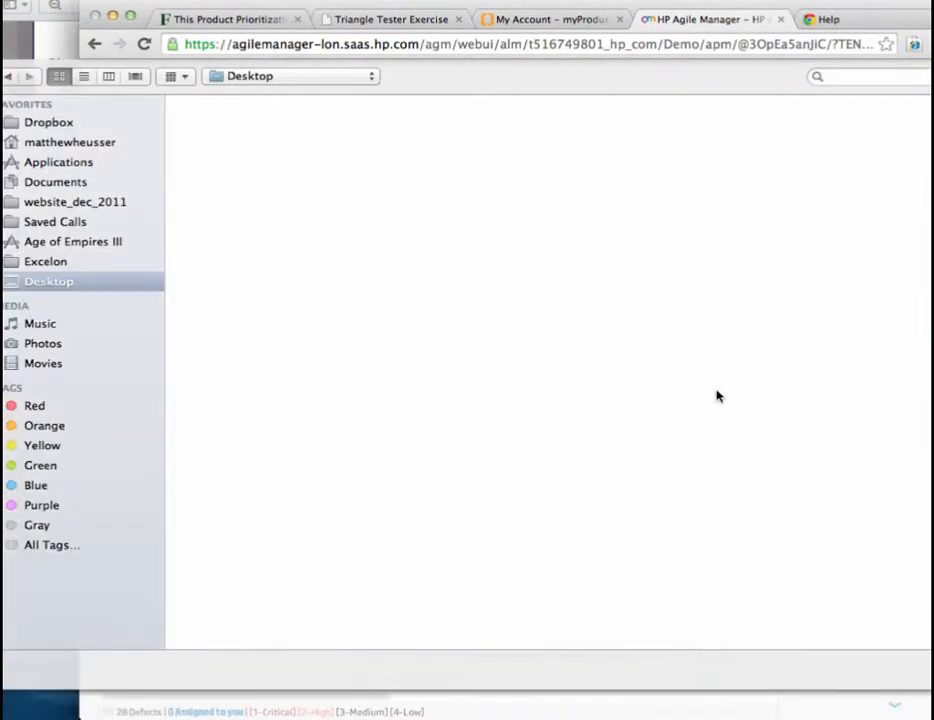
{"action": "scroll", "coordinate": [579, 441], "scroll_direction": "down", "scroll_amount": 5}
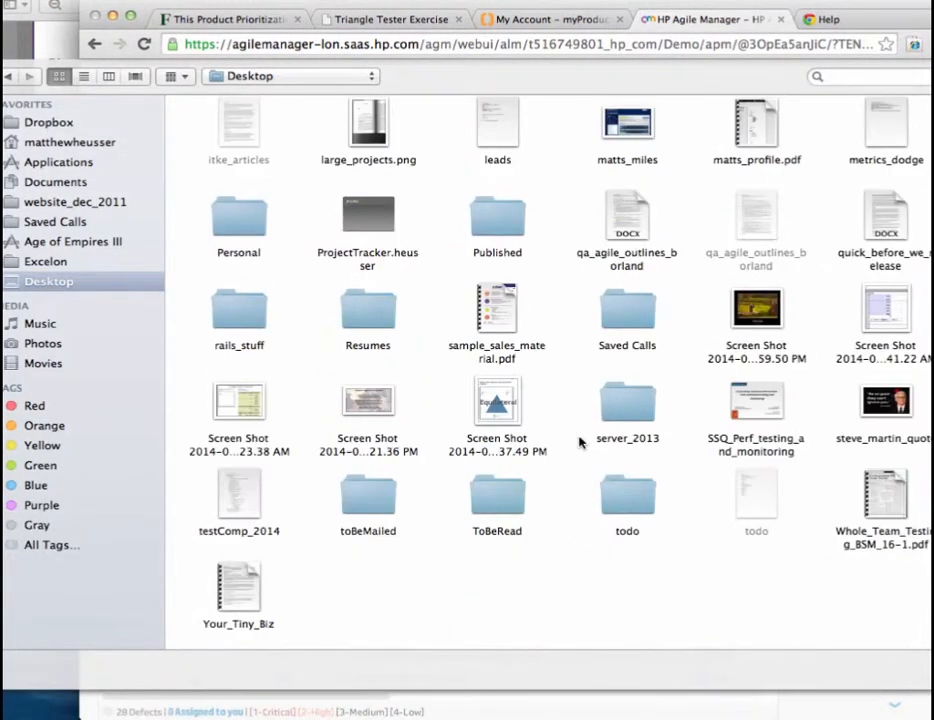
{"action": "double_click", "coordinate": [500, 415]}
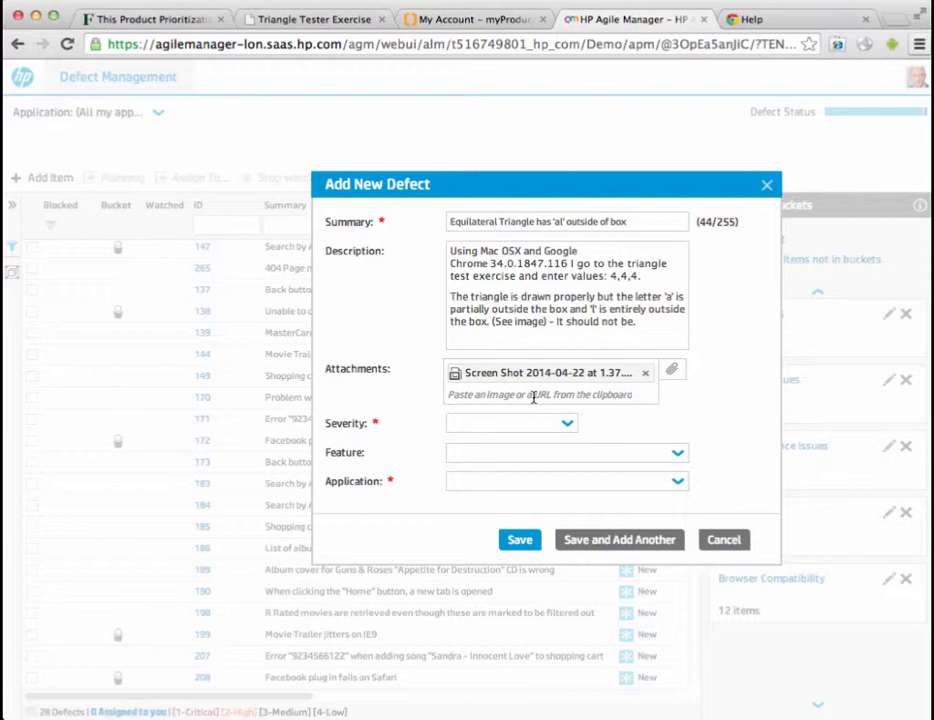
- Set the severity to 3-Medium, the feature to (no value) and the application to website core, and save the defect
{"action": "left_click", "coordinate": [564, 424]}
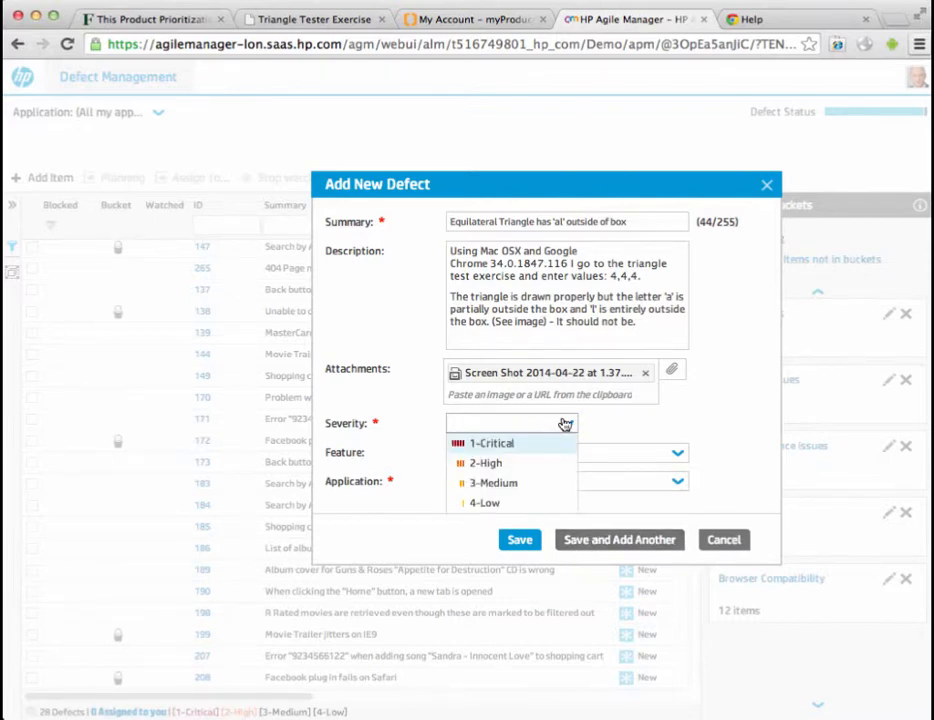
{"action": "left_click", "coordinate": [507, 485]}
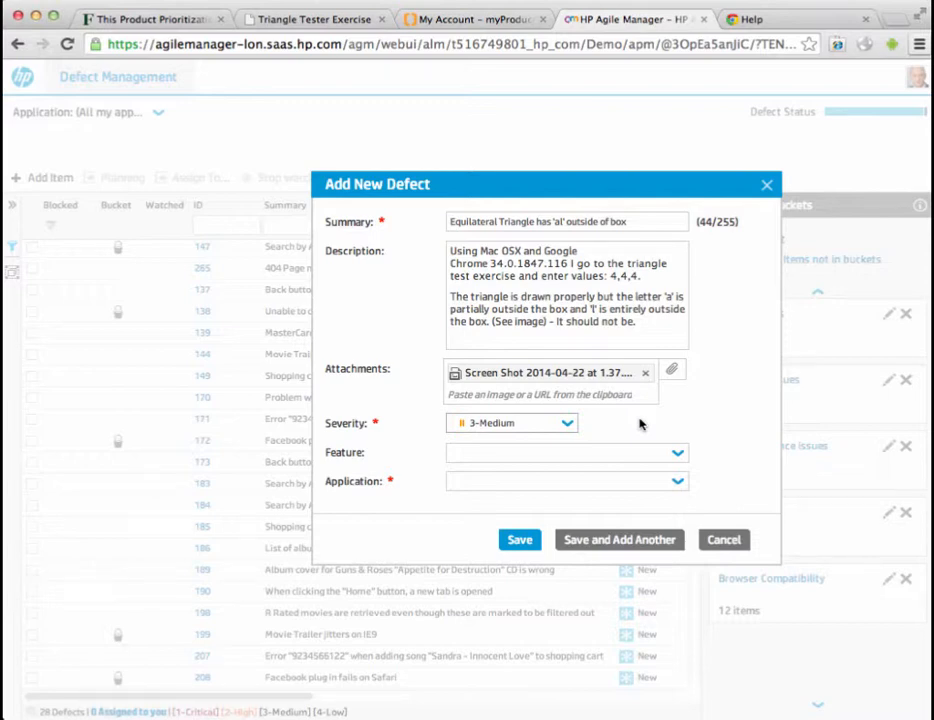
{"action": "left_click", "coordinate": [679, 454]}
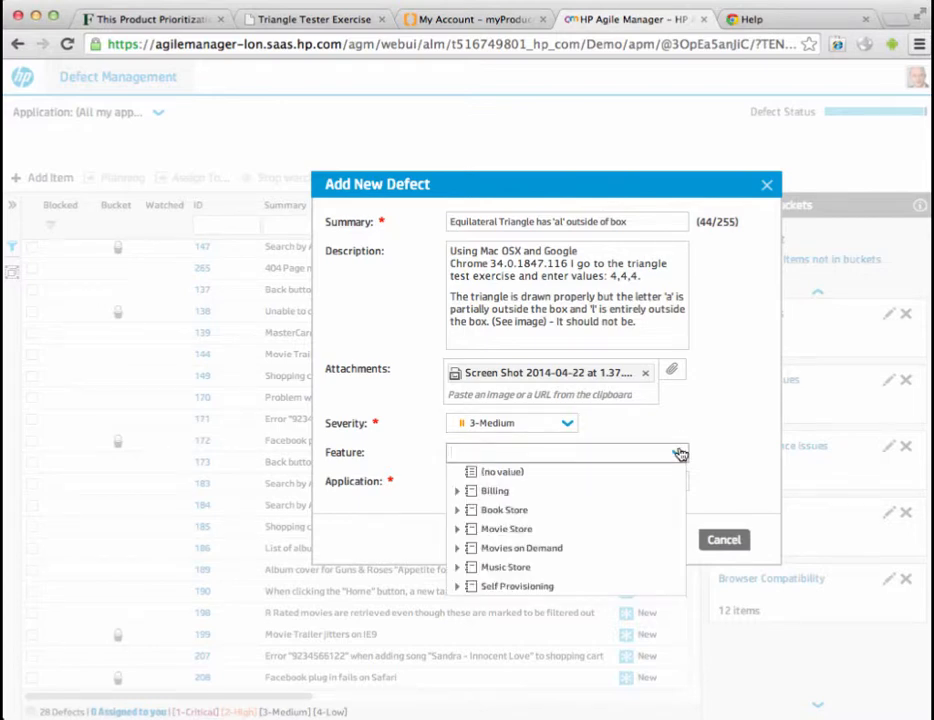
{"action": "left_click", "coordinate": [560, 476]}
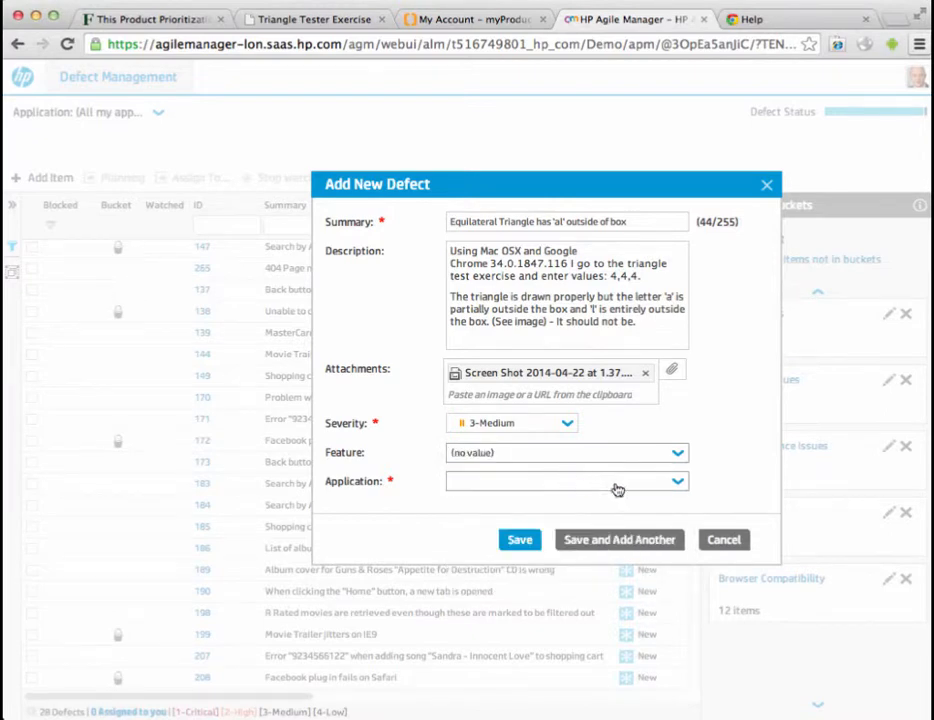
{"action": "left_click", "coordinate": [679, 483]}
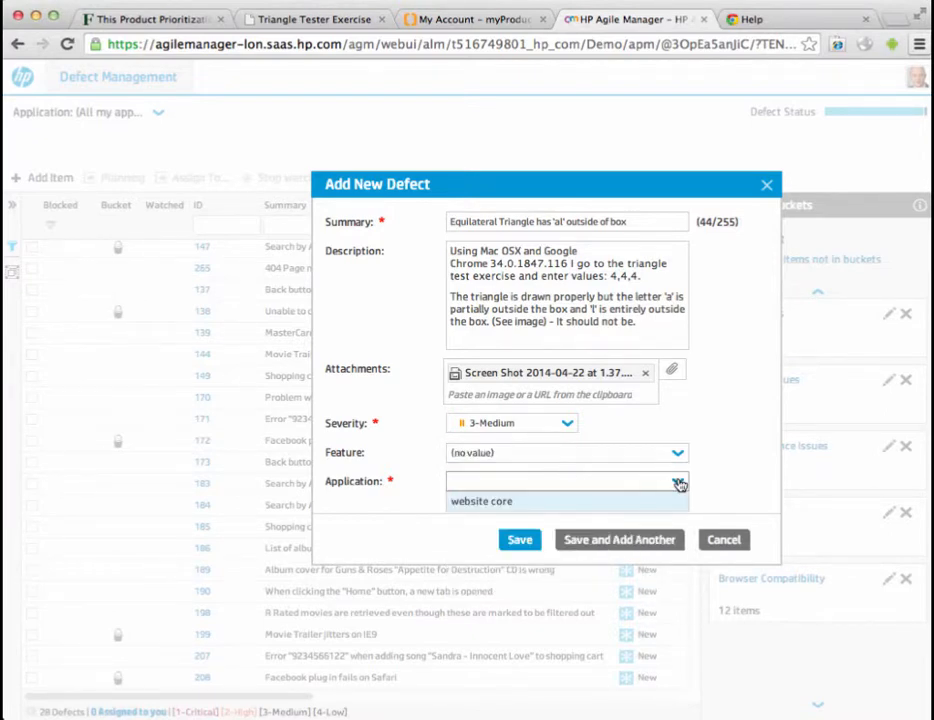
{"action": "left_click", "coordinate": [549, 500]}
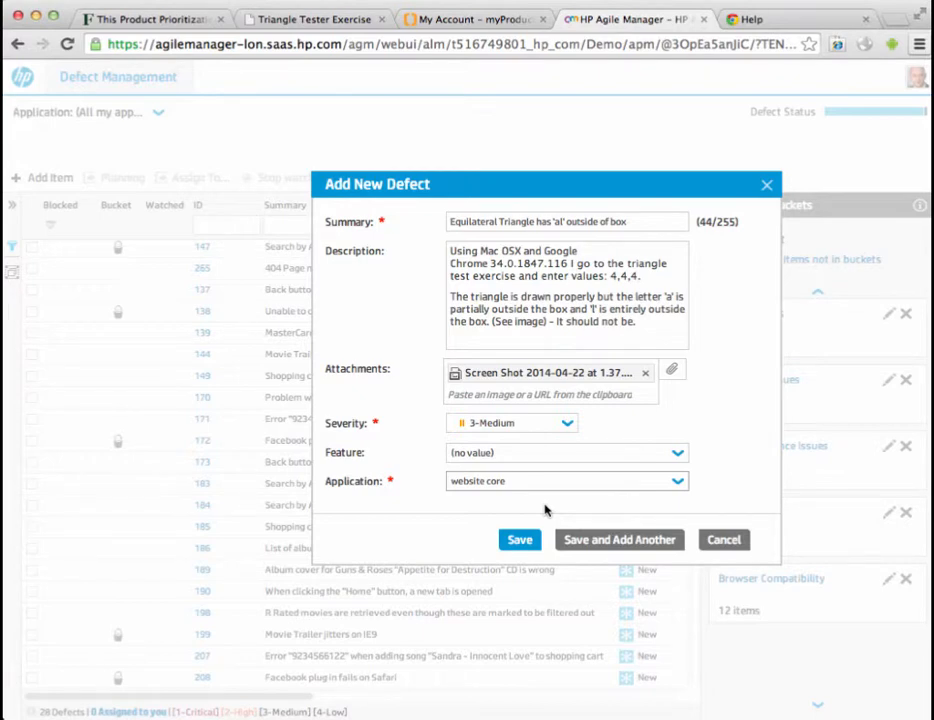
{"action": "left_click", "coordinate": [517, 540]}
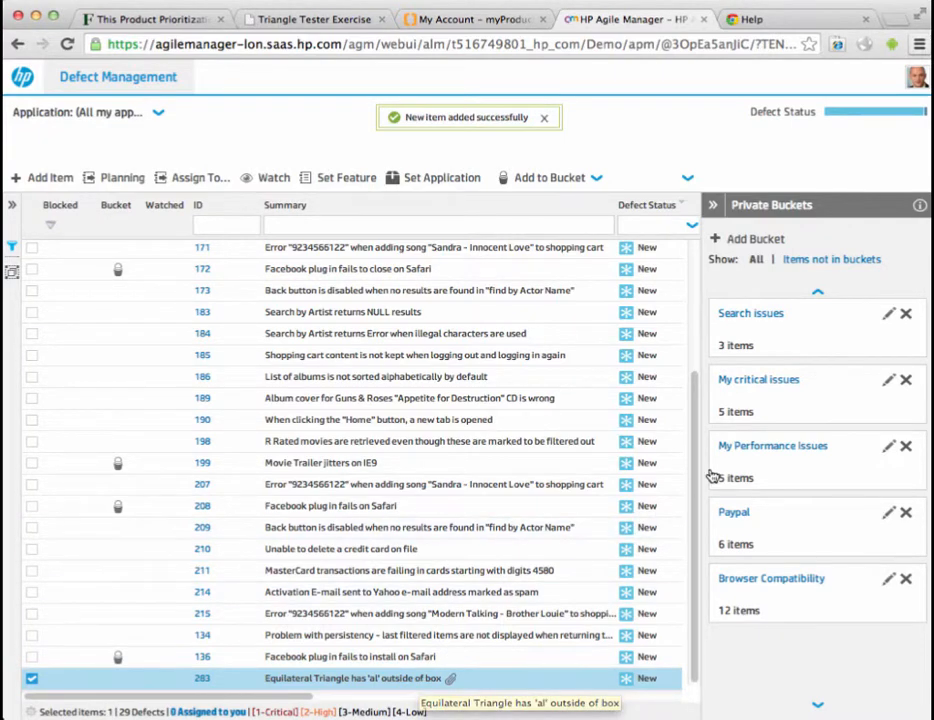
- Filter the defect list by the summary text "Equilateral"
{"action": "scroll", "coordinate": [698, 488], "scroll_direction": "up", "scroll_amount": 3}
{"action": "scroll", "coordinate": [700, 484], "scroll_direction": "down", "scroll_amount": 3}
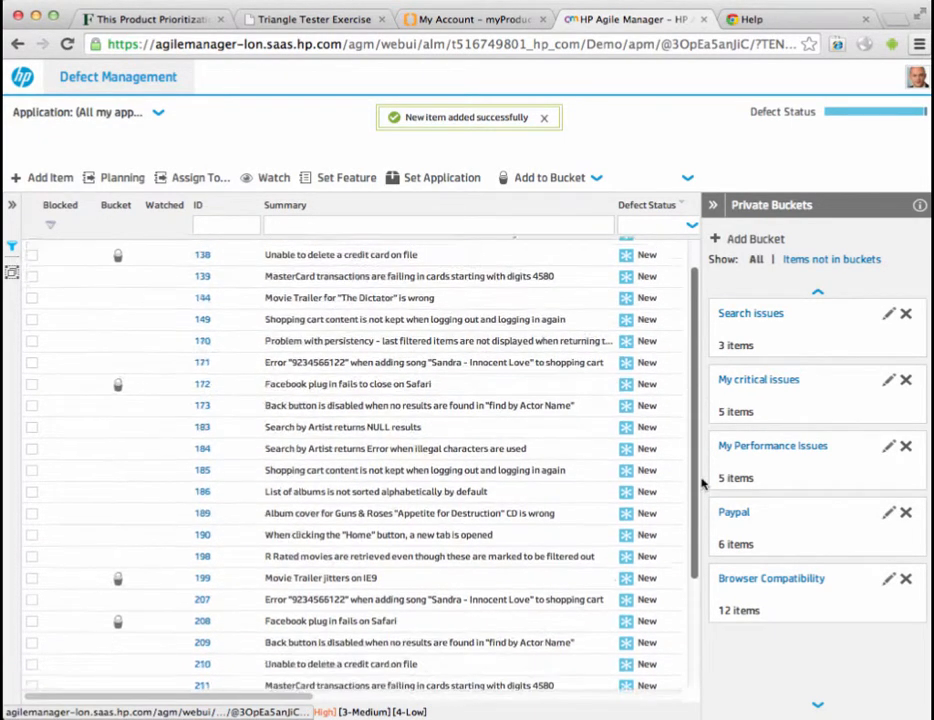
{"action": "scroll", "coordinate": [700, 544], "scroll_direction": "up", "scroll_amount": 3}
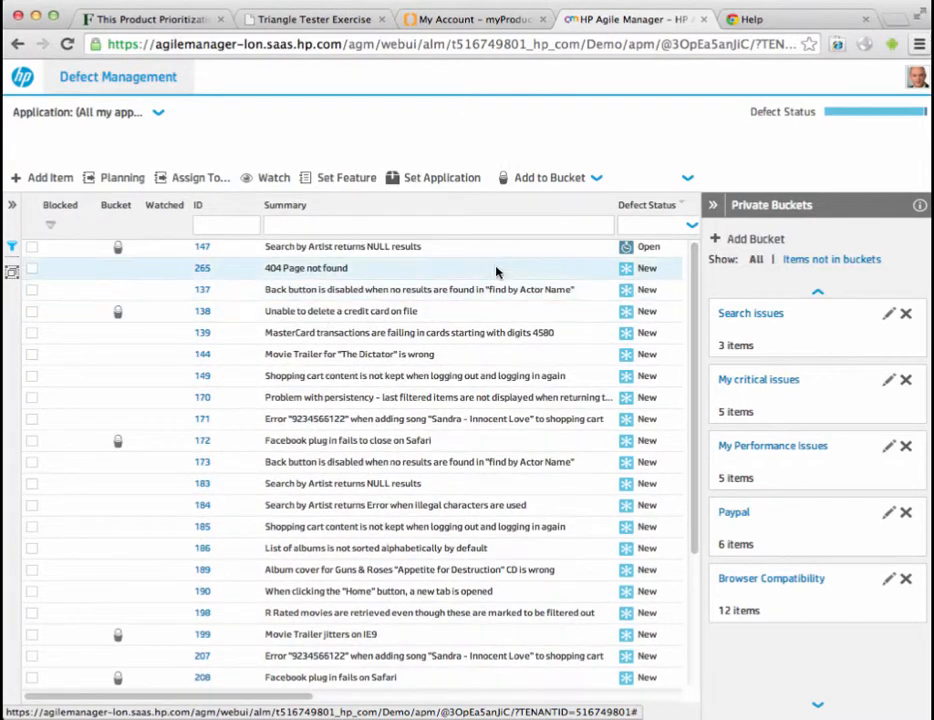
{"action": "left_click", "coordinate": [391, 221]}
{"action": "type", "text": "Eq"}
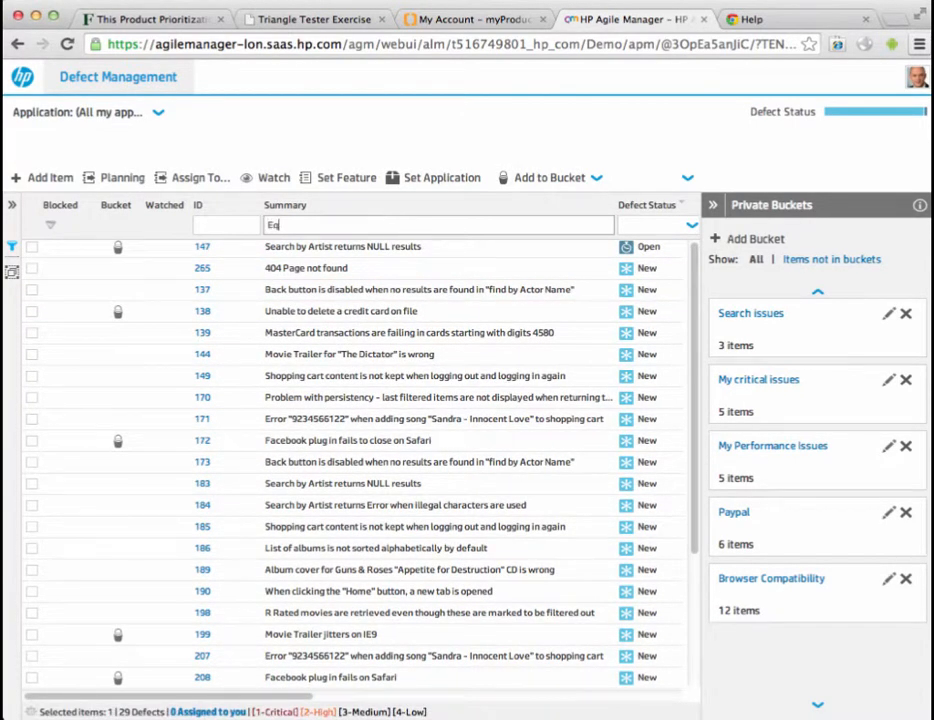
{"action": "type", "text": "uilateral"}
{"action": "key", "text": "Return"}
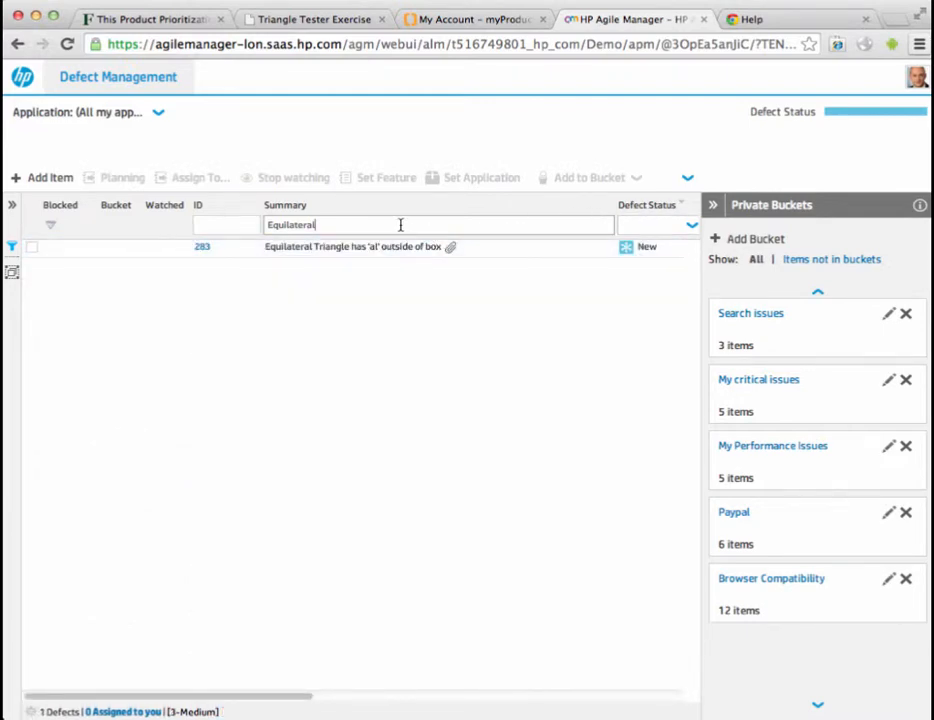
- Clear the summary filter to list all defects again
{"action": "left_click_drag", "start_coordinate": [400, 223], "coordinate": [187, 207]}
{"action": "key", "text": "BackSpace"}
{"action": "key", "text": "Return"}
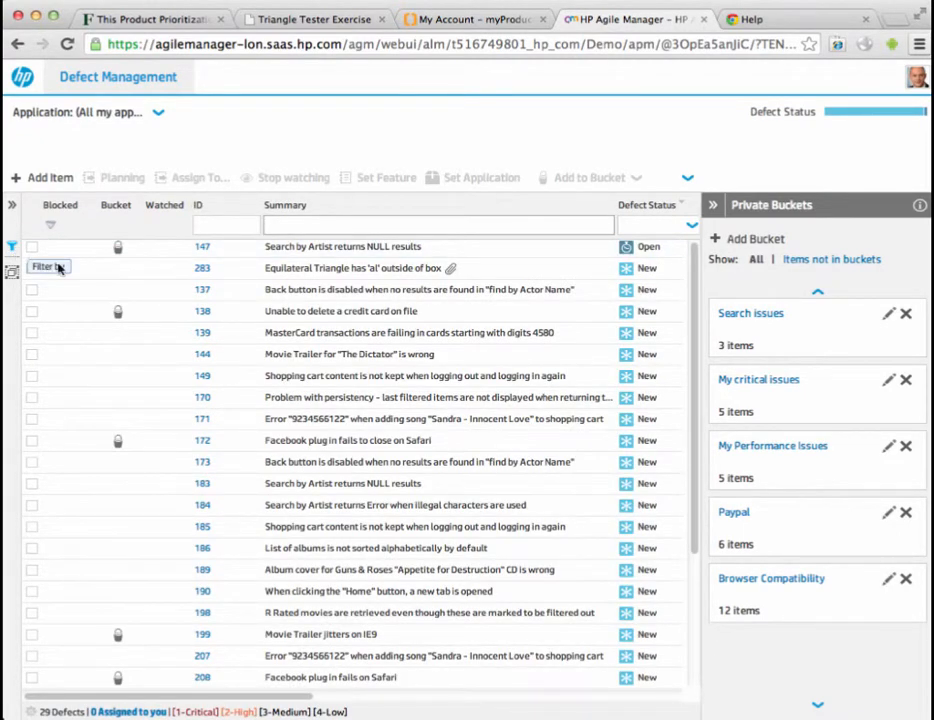
- Sort the defect list by severity and reverse the order so the 4-Low defects come first
{"action": "left_click_drag", "start_coordinate": [277, 697], "coordinate": [415, 703]}
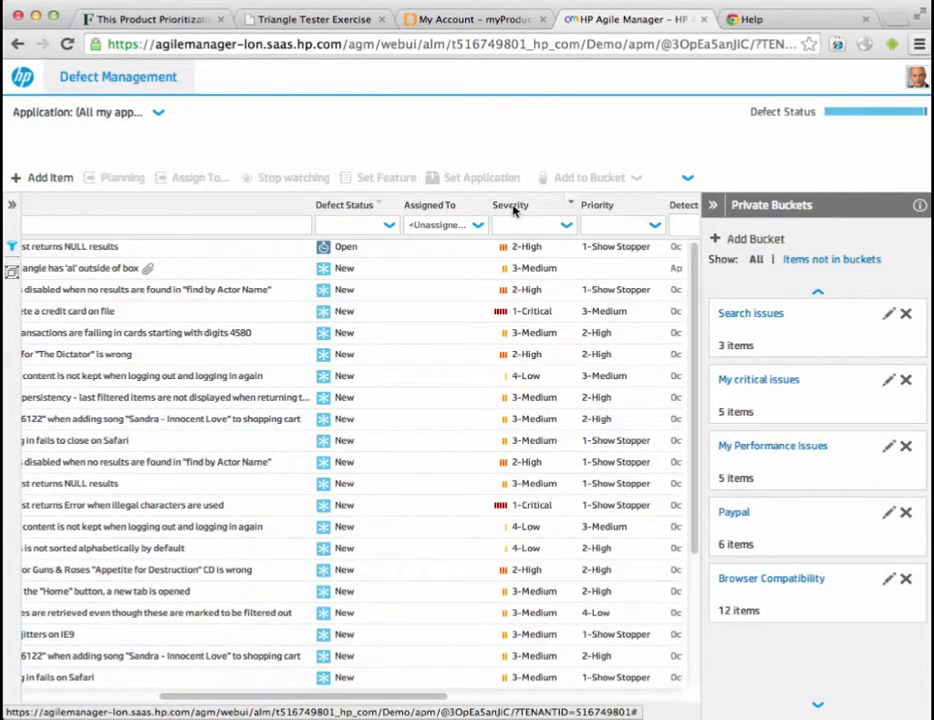
{"action": "left_click", "coordinate": [513, 206]}
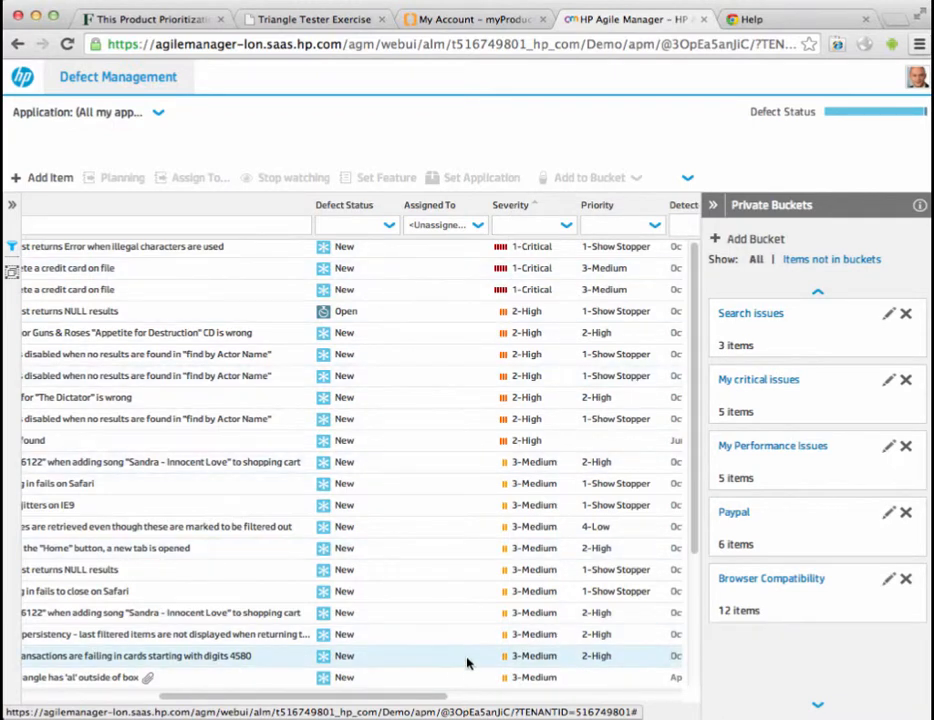
{"action": "left_click", "coordinate": [517, 205]}
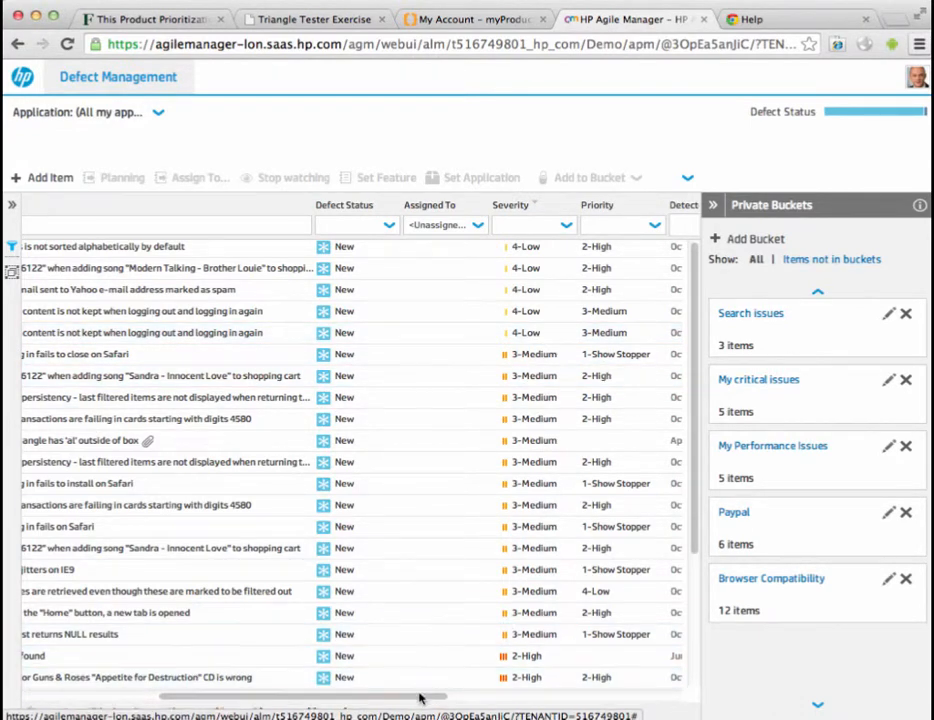
{"action": "left_click_drag", "start_coordinate": [425, 697], "coordinate": [312, 705]}
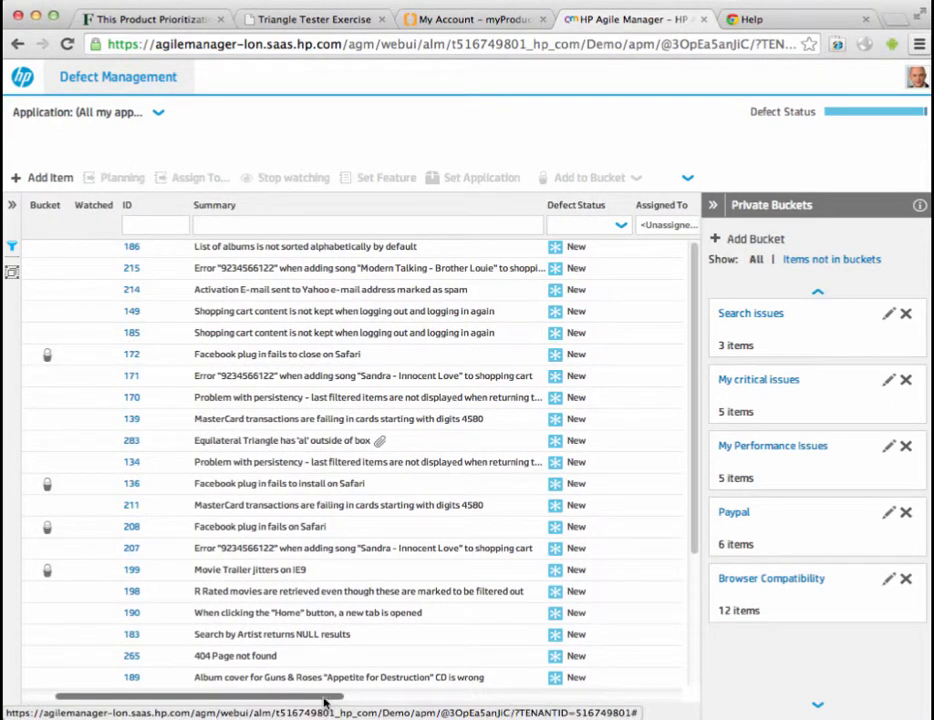
- Delete the defect "List of albums is not sorted alphabetically by default" and confirm the deletion
{"action": "right_click", "coordinate": [341, 259]}
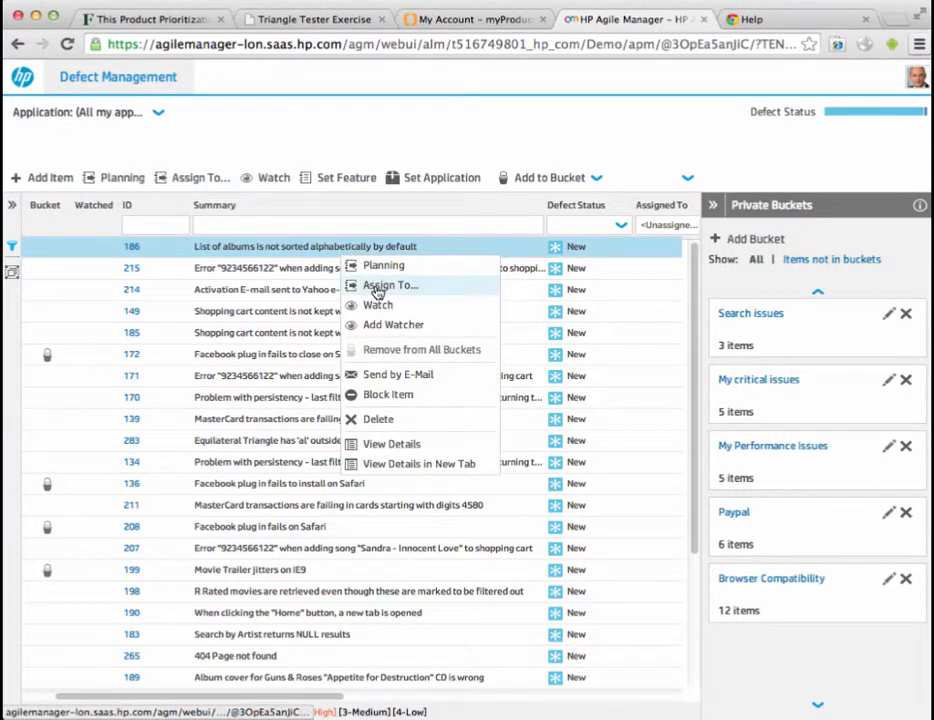
{"action": "left_click", "coordinate": [409, 421]}
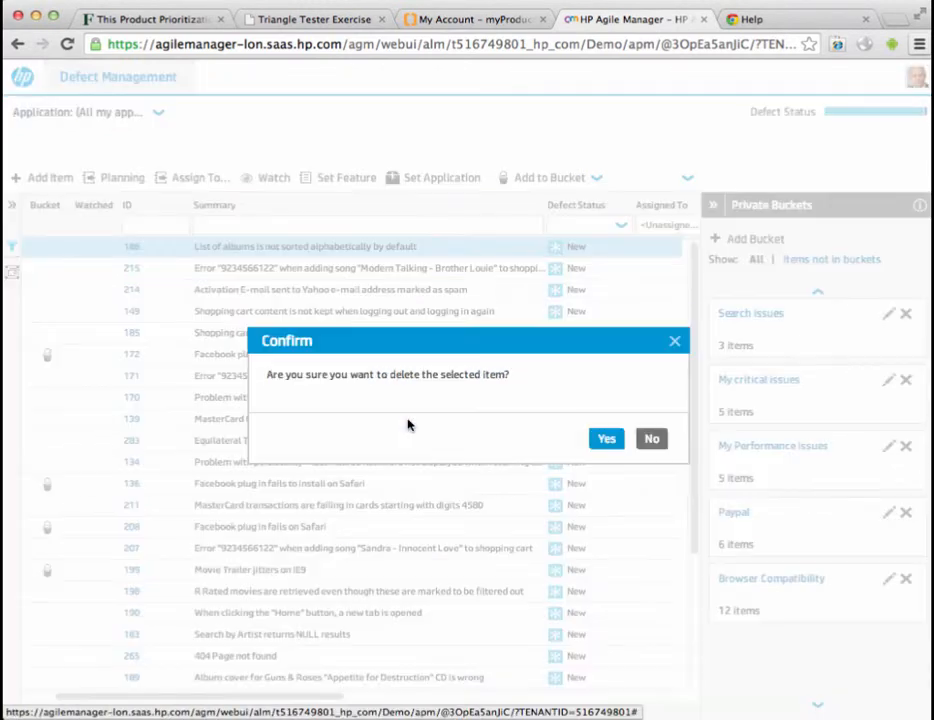
{"action": "left_click", "coordinate": [606, 440]}
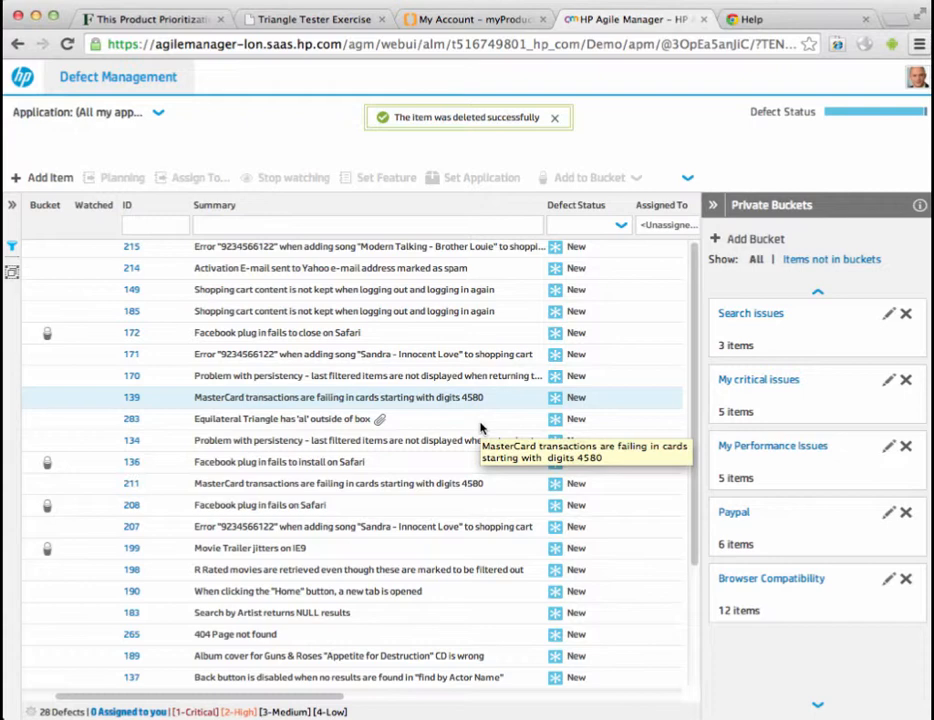
{"action": "scroll", "coordinate": [480, 428], "scroll_direction": "down", "scroll_amount": 2}
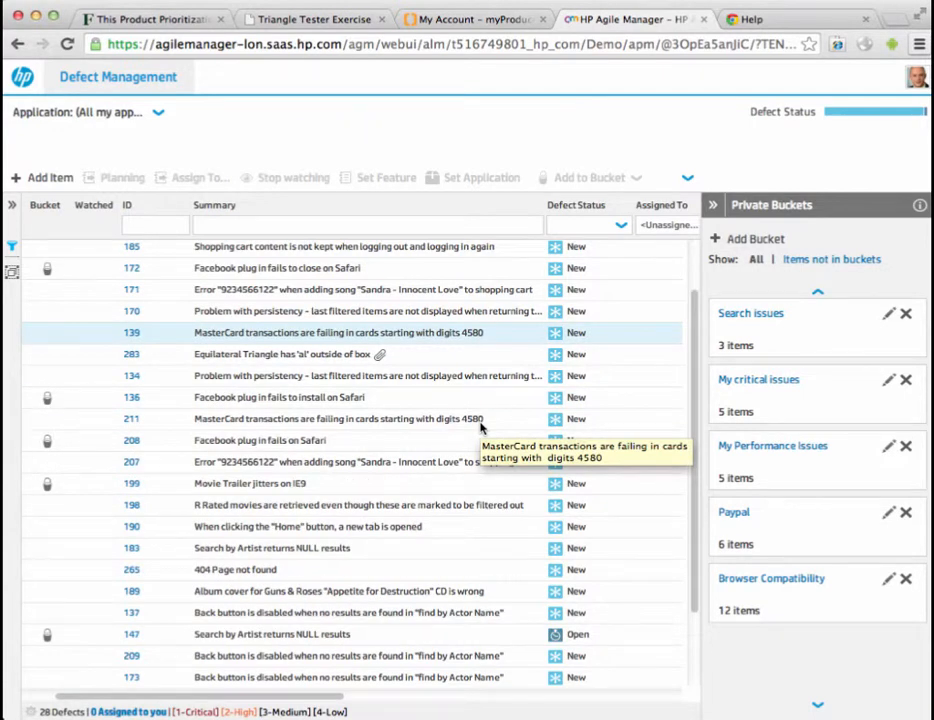